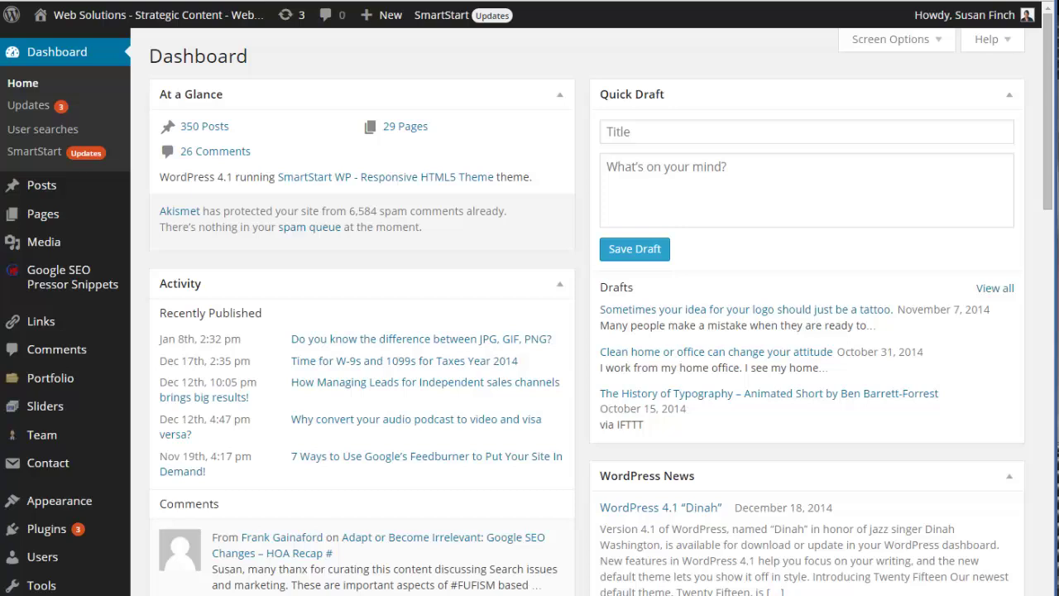
Open the post "Time for W-9s and 1099s for Taxes Year 2014" for editing and collapse the editor's second row of formatting tools
{"action": "mouse_move", "coordinate": [43, 187]}
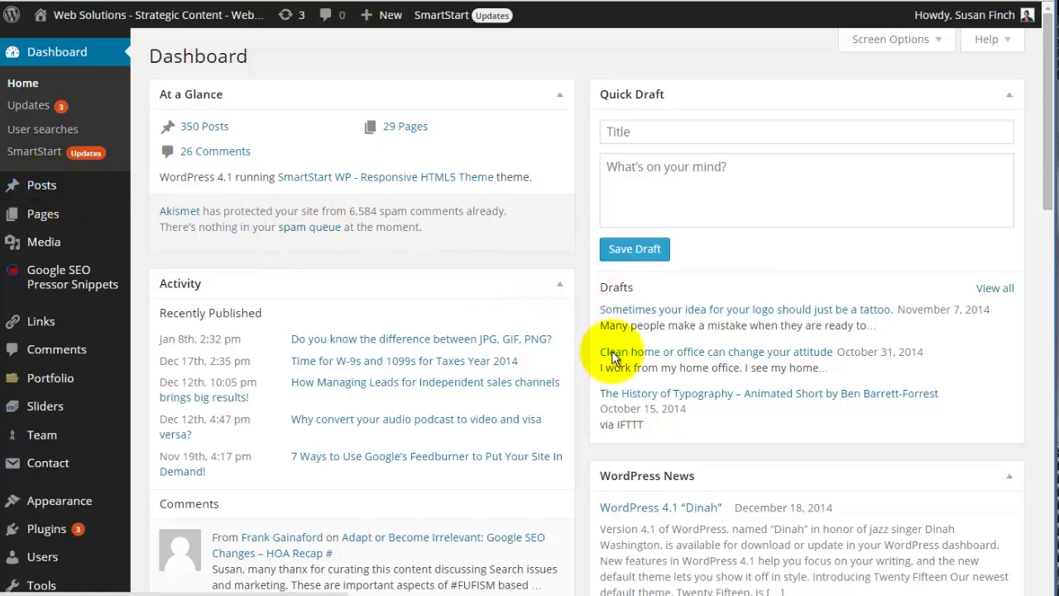
{"action": "mouse_move", "coordinate": [198, 274]}
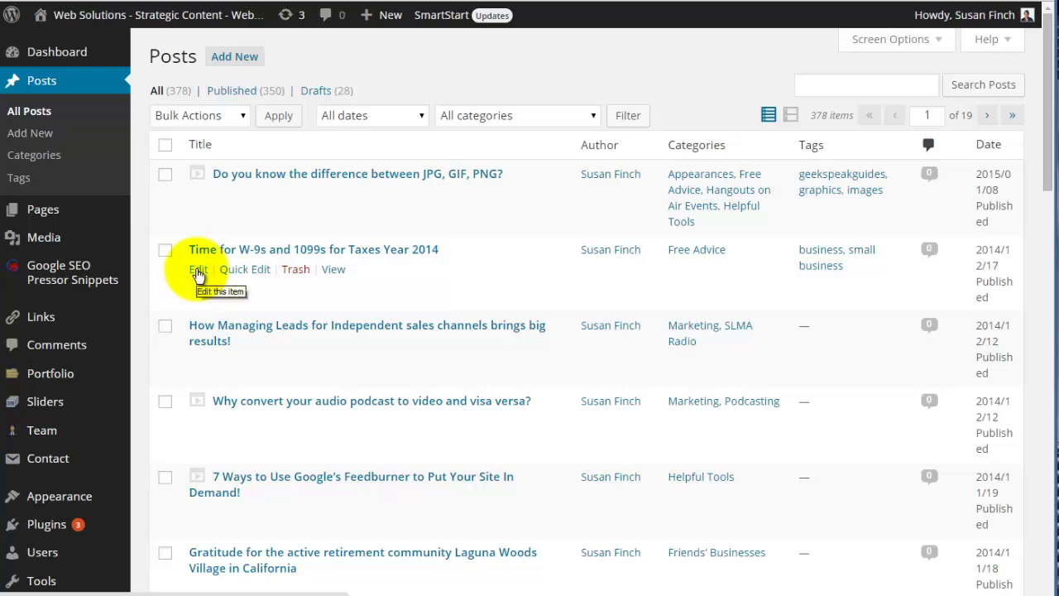
{"action": "left_click", "coordinate": [198, 272]}
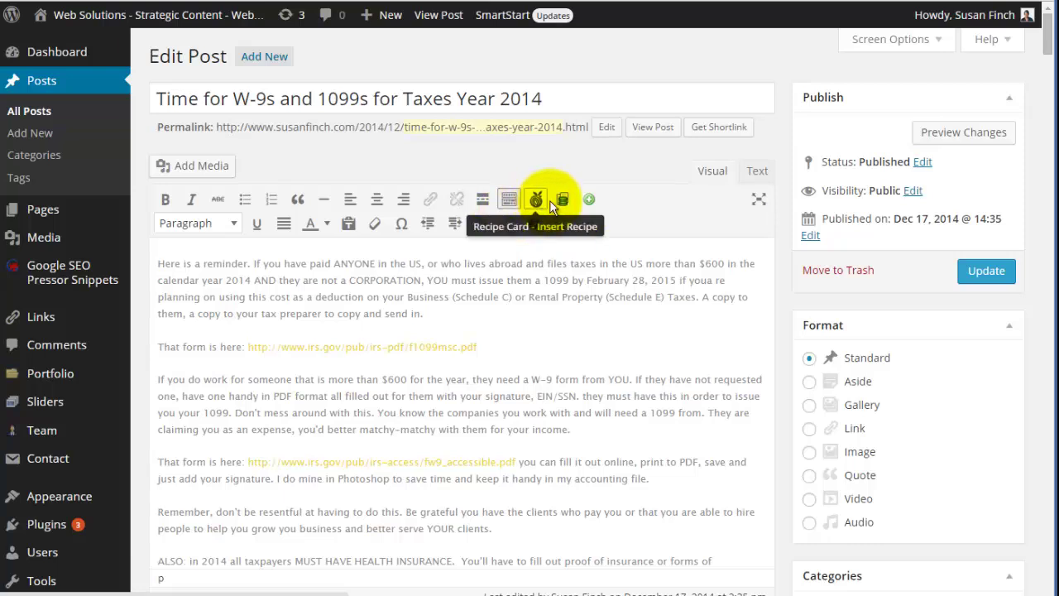
{"action": "left_click", "coordinate": [508, 203]}
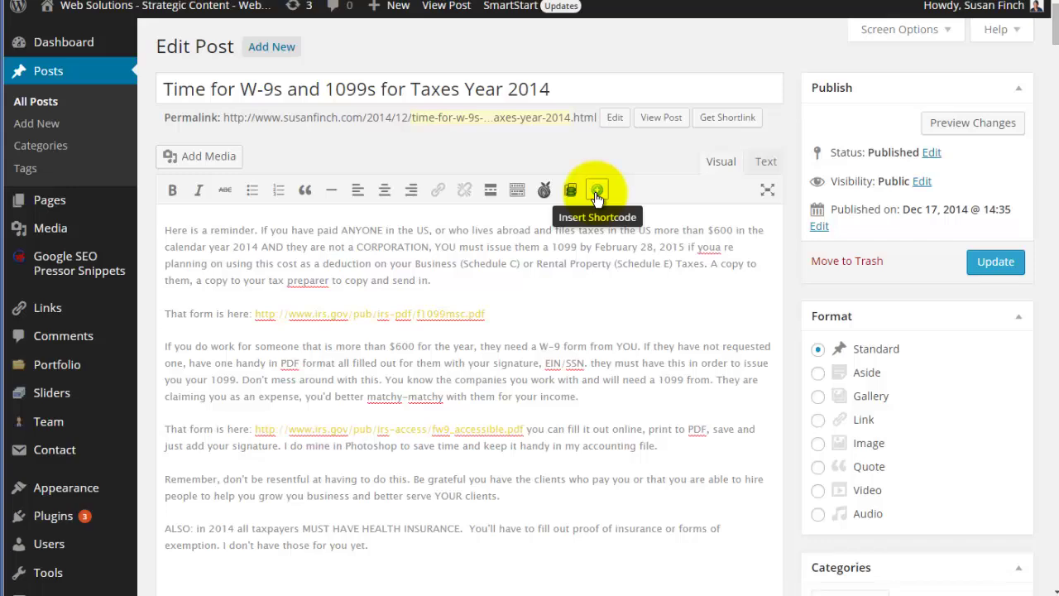
Look through the available shortcodes, from General to Misc, and close the Shortcodes Manager without inserting one
{"action": "left_click", "coordinate": [596, 194]}
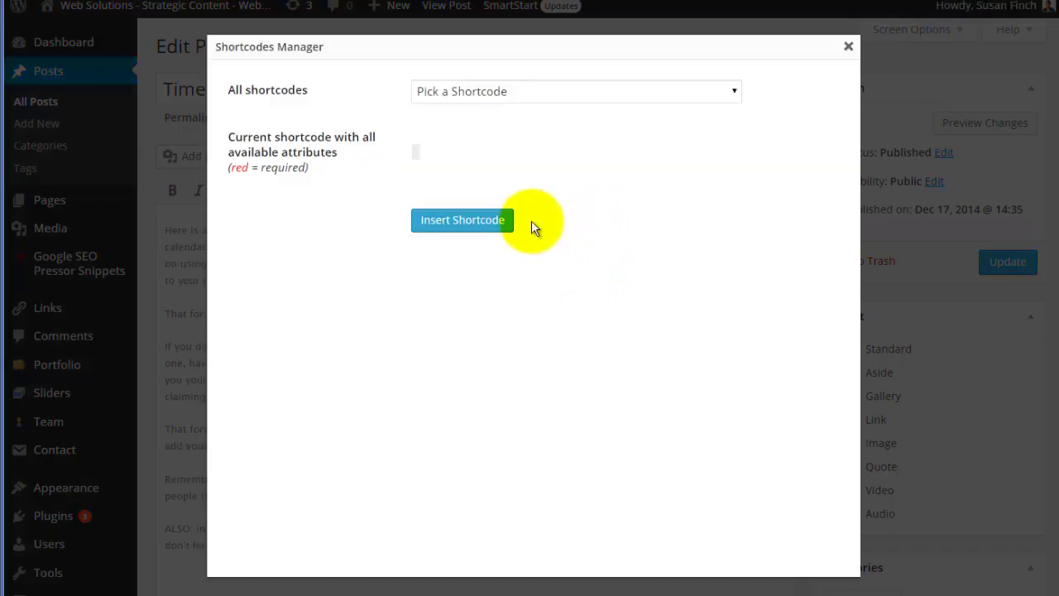
{"action": "left_click", "coordinate": [481, 92]}
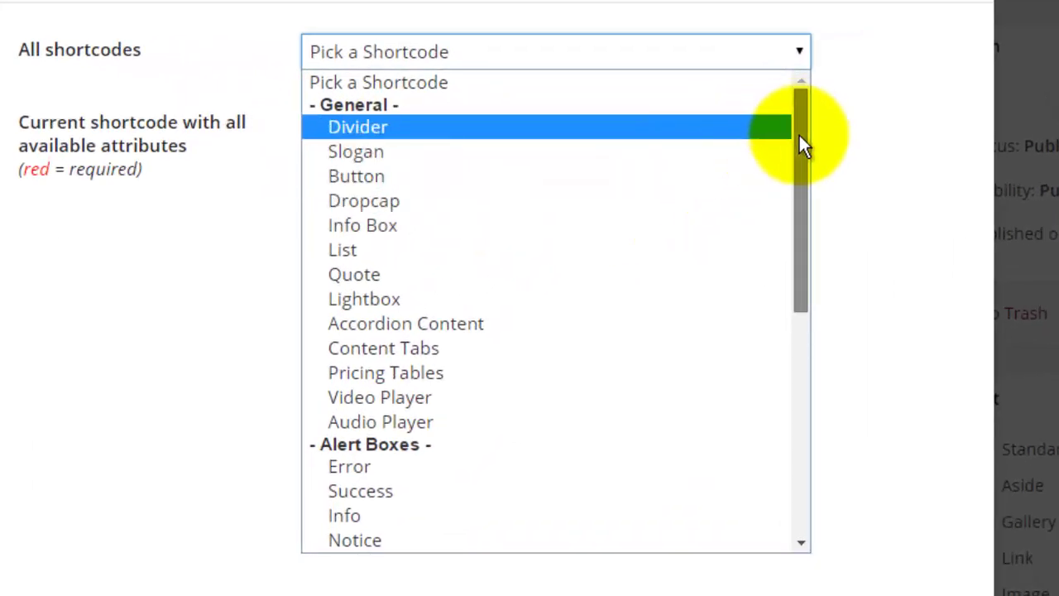
{"action": "left_click_drag", "start_coordinate": [799, 142], "coordinate": [807, 318]}
{"action": "scroll", "coordinate": [430, 375], "scroll_direction": "down", "scroll_amount": 2}
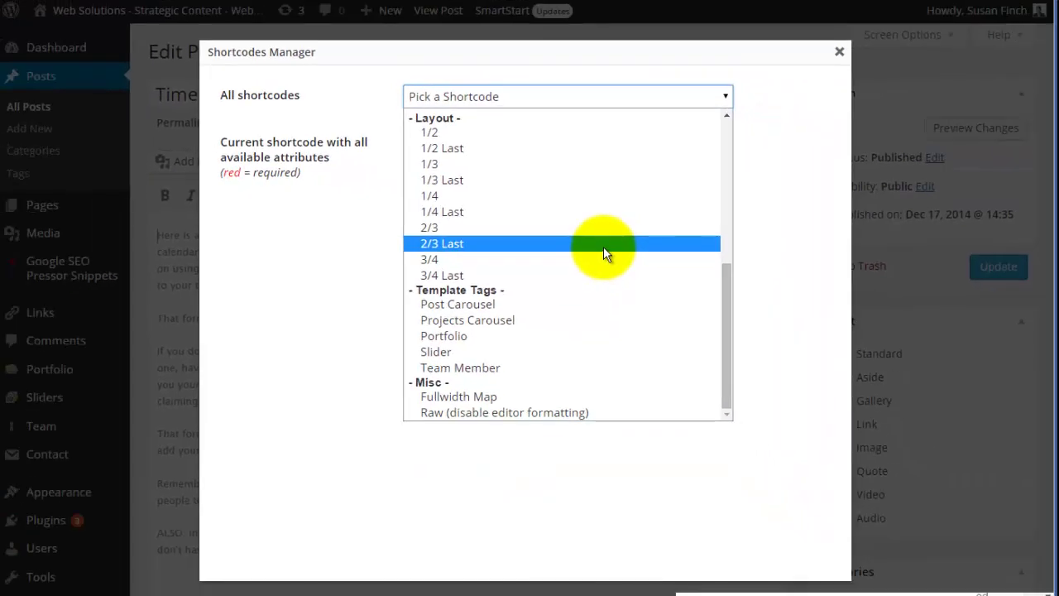
{"action": "left_click", "coordinate": [840, 55]}
{"action": "left_click", "coordinate": [839, 55]}
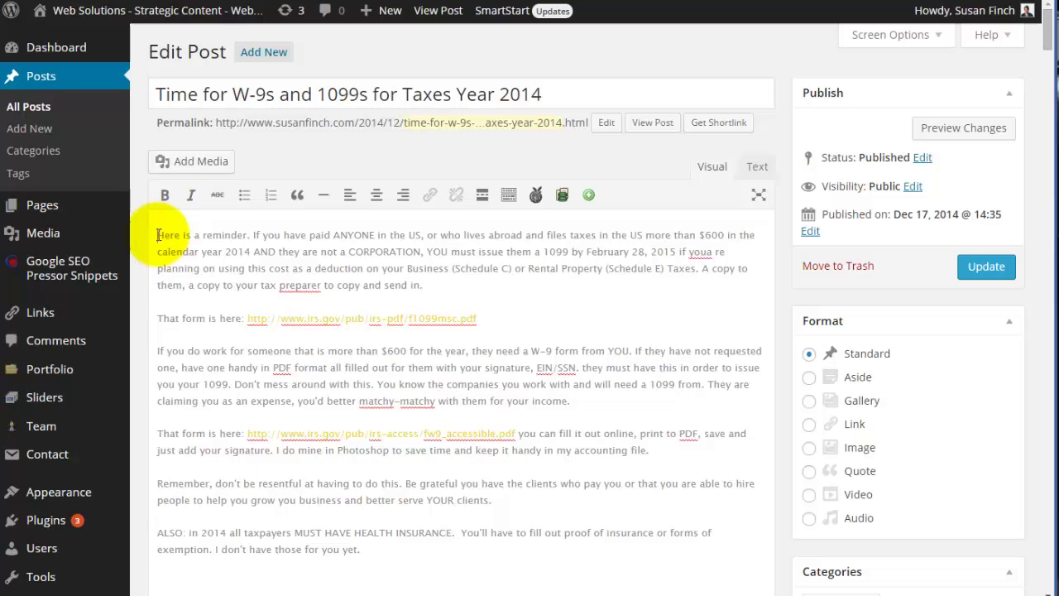
Bold "Here is a reminder." and correct the typo "youa re" to "you are" in the opening paragraph
{"action": "left_click_drag", "start_coordinate": [159, 235], "coordinate": [252, 234]}
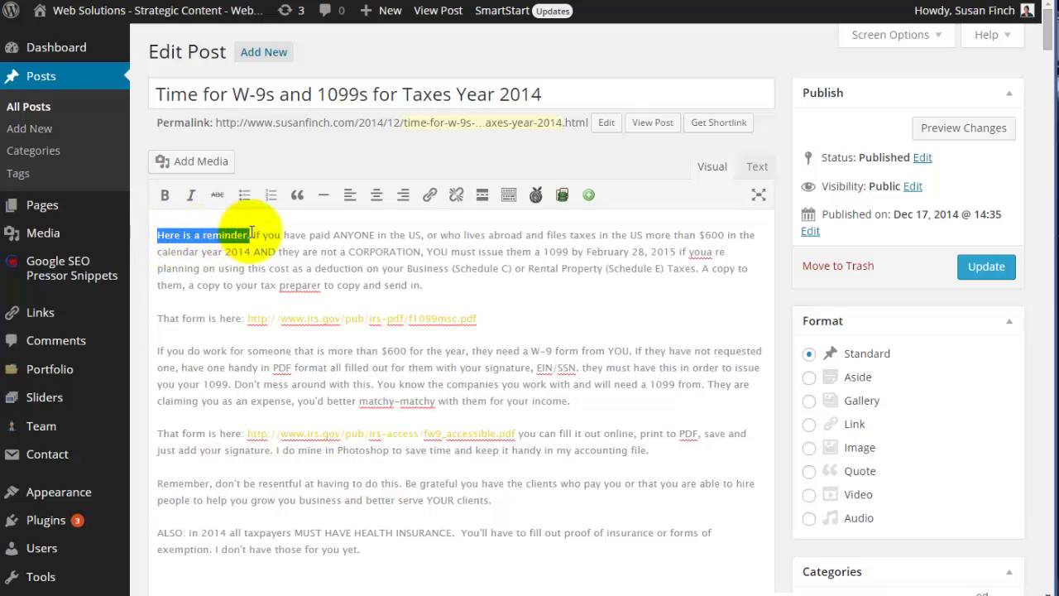
{"action": "left_click", "coordinate": [166, 196]}
{"action": "left_click", "coordinate": [234, 239]}
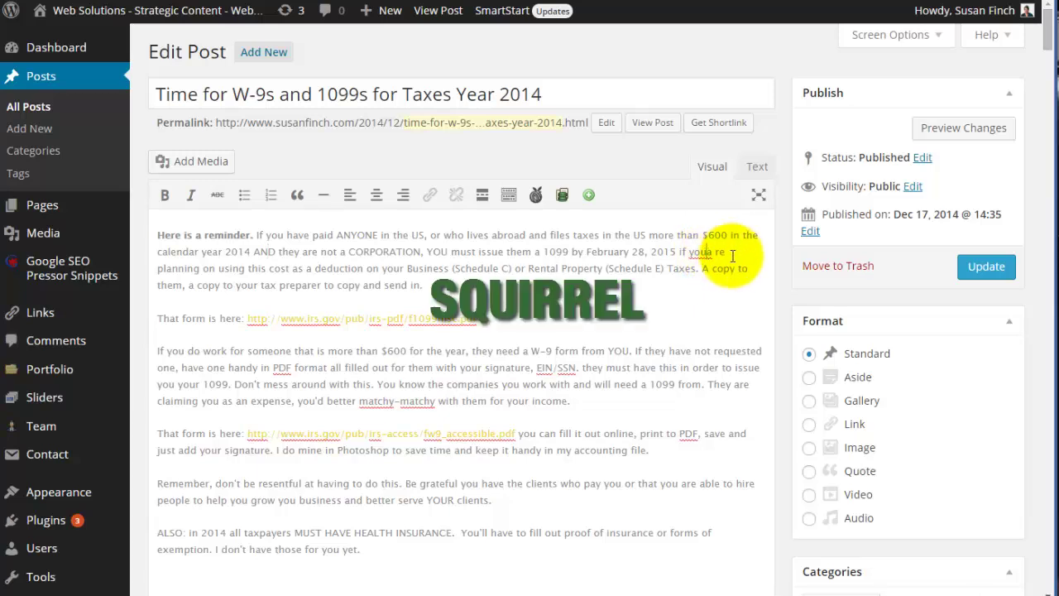
{"action": "left_click", "coordinate": [706, 252]}
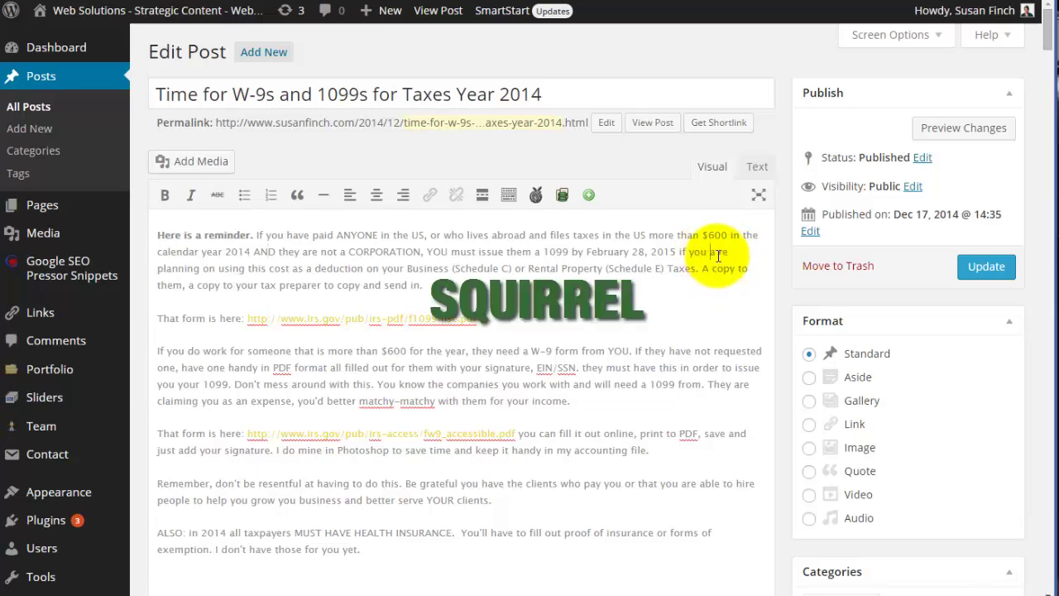
{"action": "key", "text": "BackSpace"}
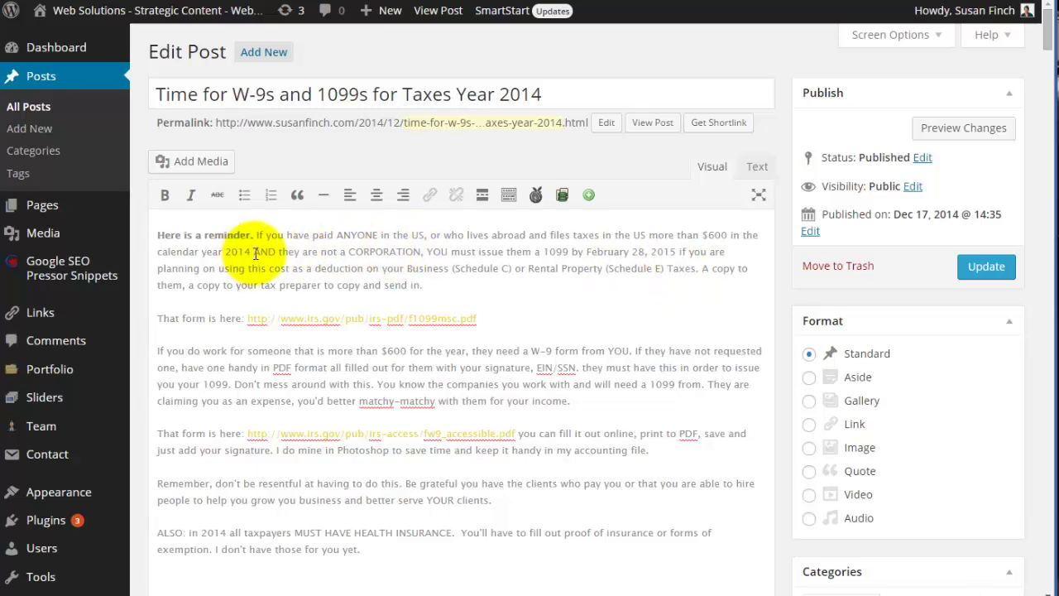
Italicize the word "AND" after "calendar year 2014" in the opening paragraph
{"action": "left_click_drag", "start_coordinate": [256, 254], "coordinate": [277, 253]}
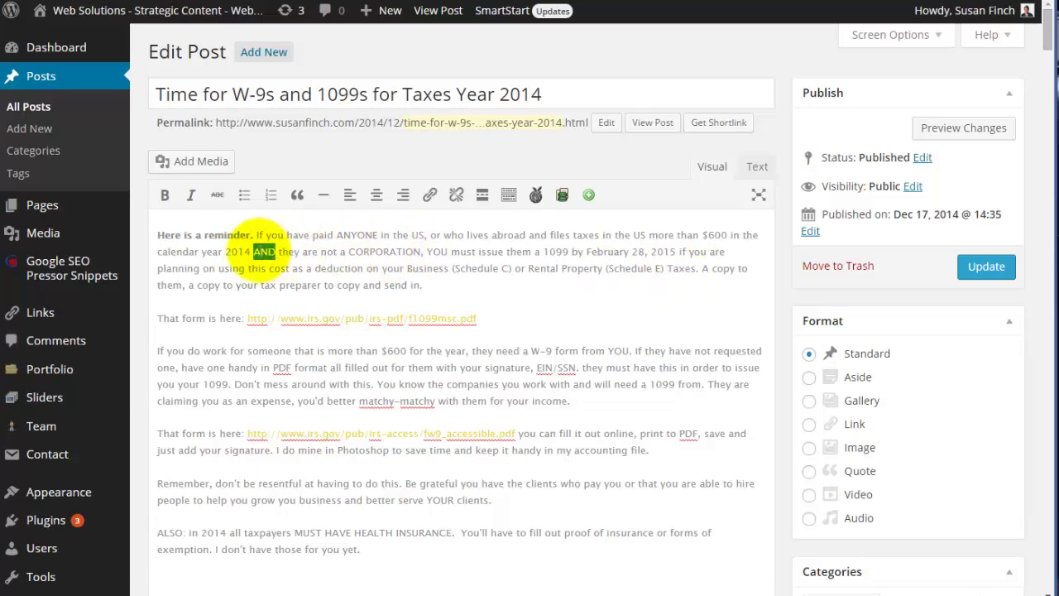
{"action": "left_click", "coordinate": [191, 199]}
{"action": "left_click", "coordinate": [307, 251]}
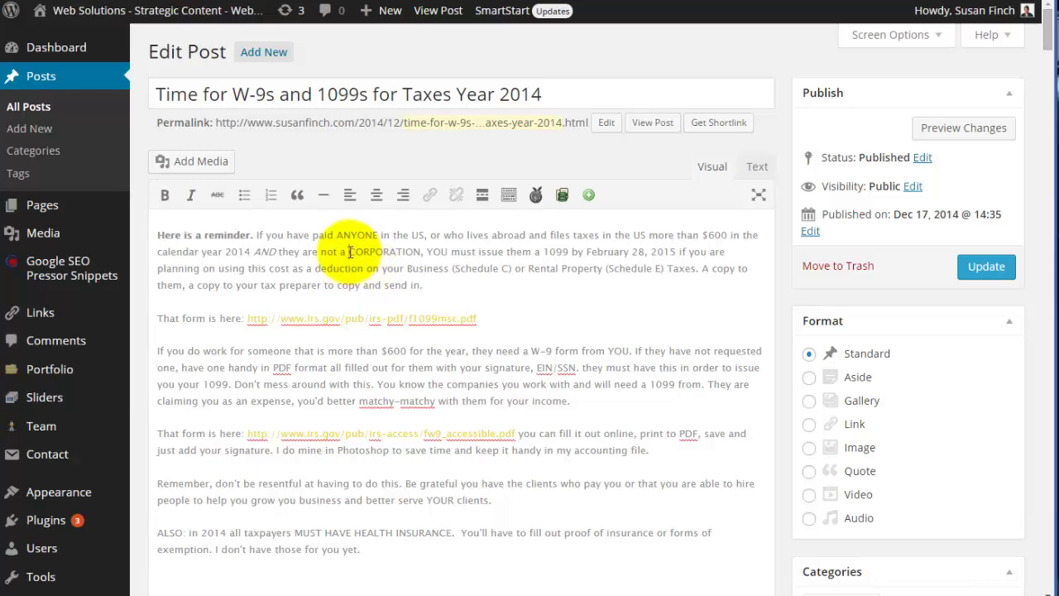
Insert the word "sillyhead" before "CORPORATION" in the opening paragraph and format it with strikethrough
{"action": "type", "text": "sillyhead"}
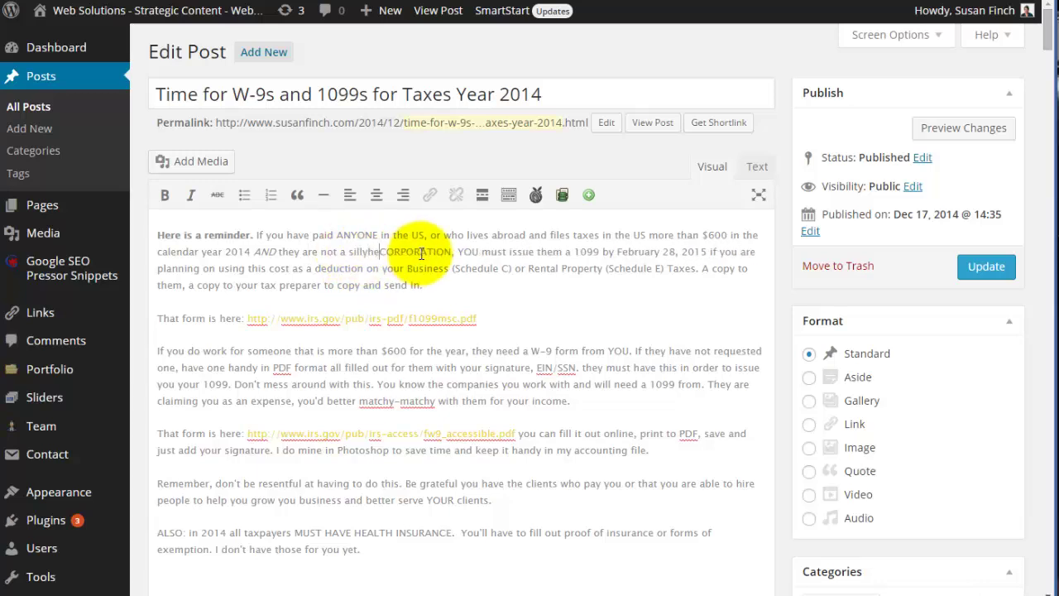
{"action": "left_click_drag", "start_coordinate": [349, 252], "coordinate": [392, 255]}
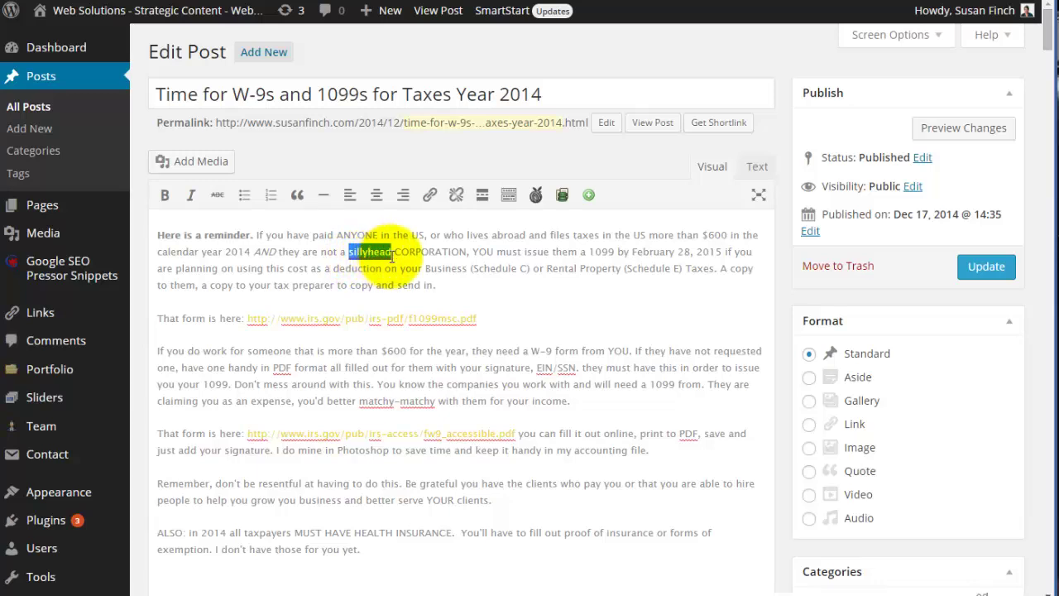
{"action": "left_click", "coordinate": [217, 196]}
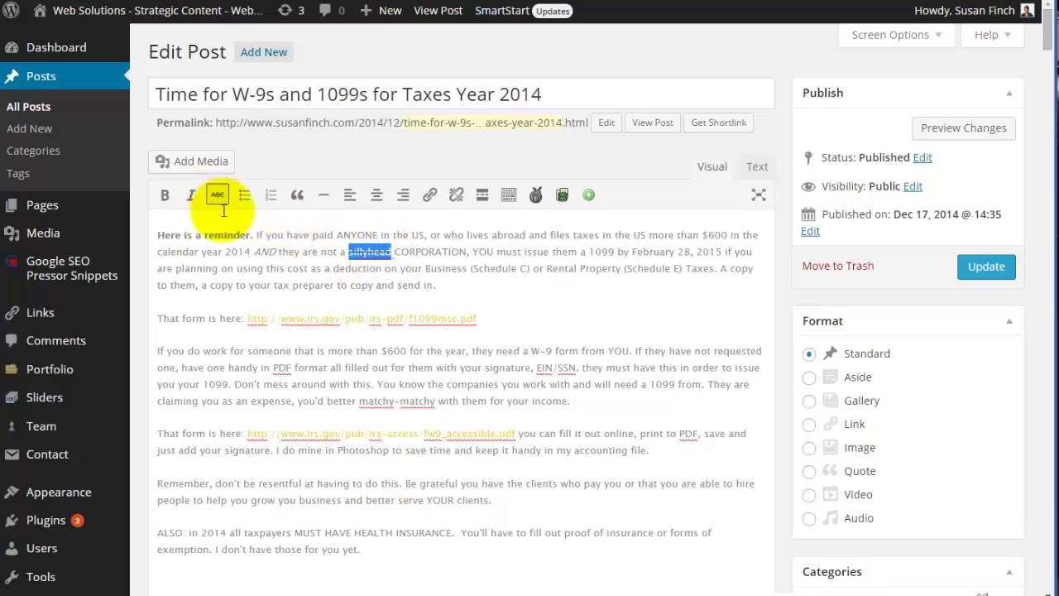
{"action": "left_click", "coordinate": [368, 253]}
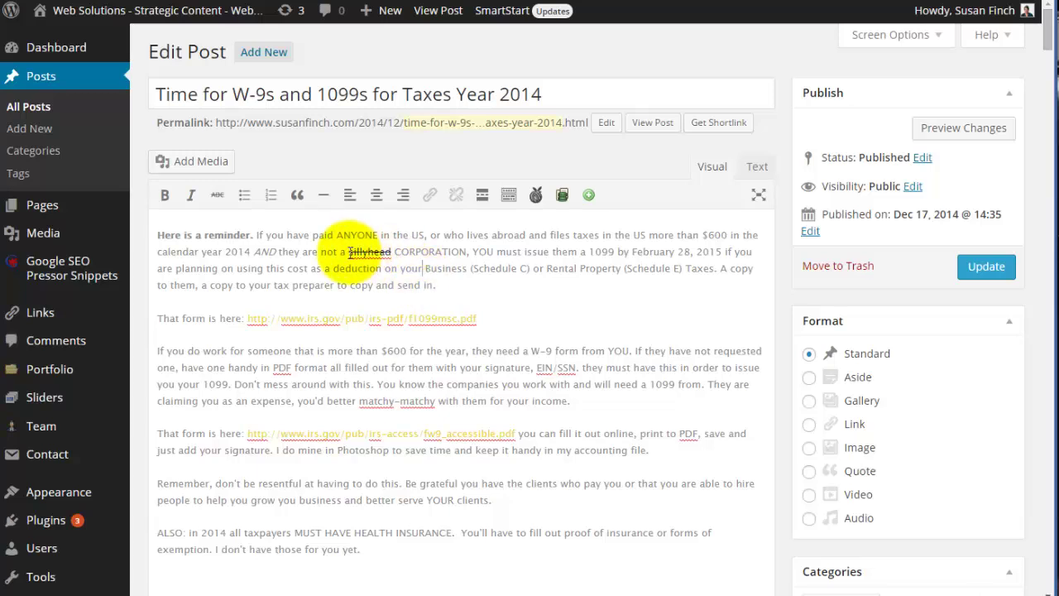
Delete the struck-through word "sillyhead" and its extra space before "CORPORATION"
{"action": "left_click_drag", "start_coordinate": [349, 252], "coordinate": [391, 251]}
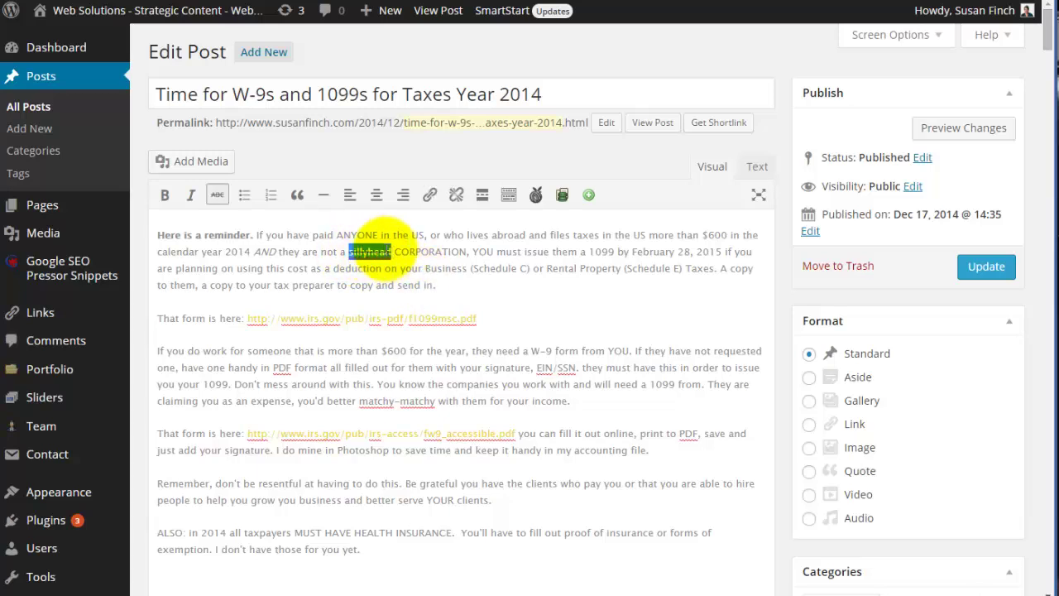
{"action": "key", "text": "Delete"}
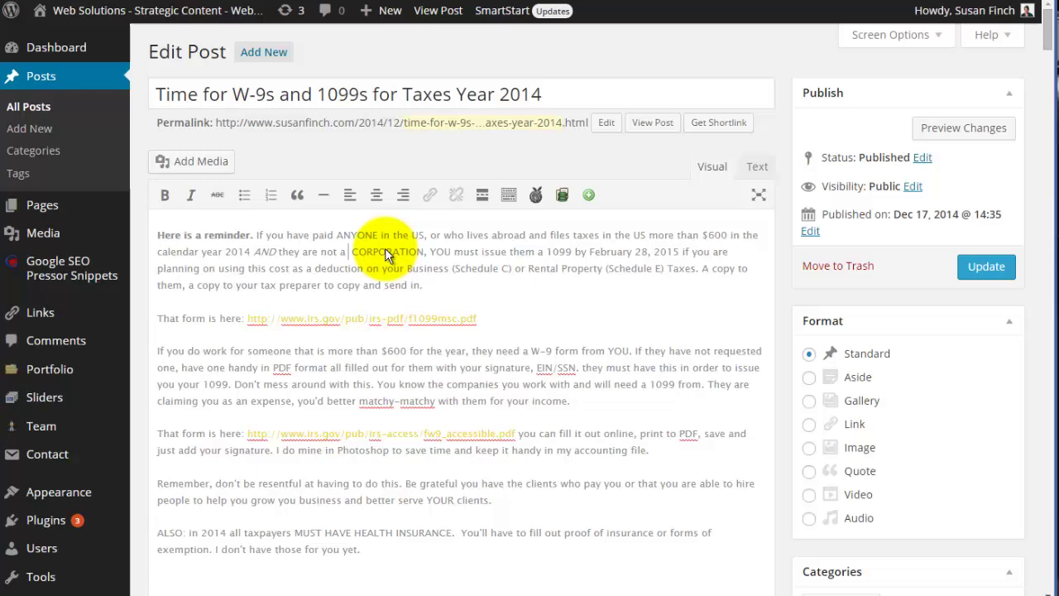
{"action": "key", "text": "BackSpace"}
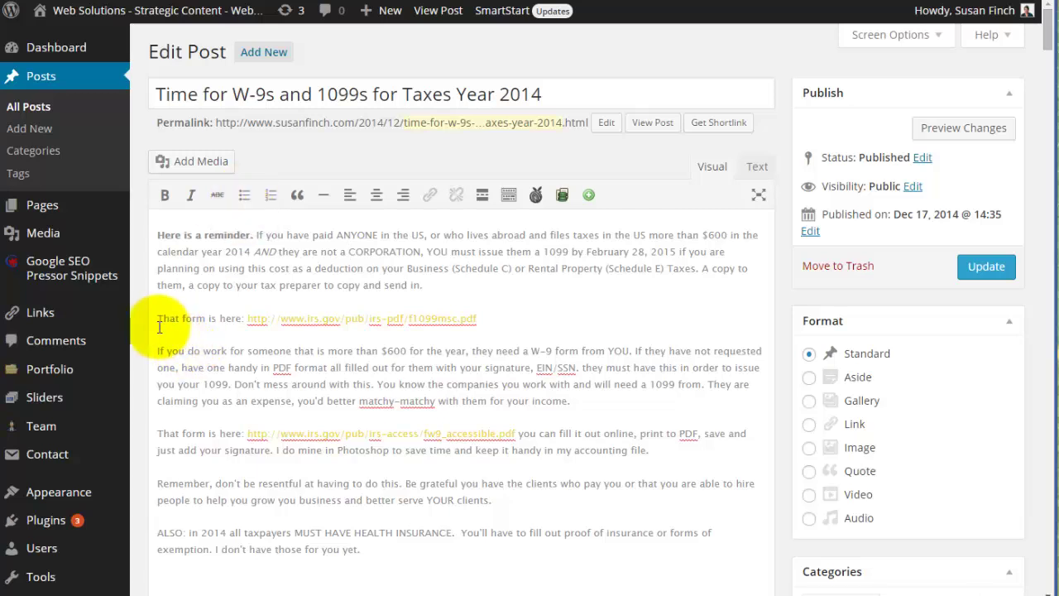
Turn the three paragraphs from "If you do work for someone" through "better serve YOUR clients." into a bulleted list
{"action": "left_click_drag", "start_coordinate": [158, 354], "coordinate": [501, 494]}
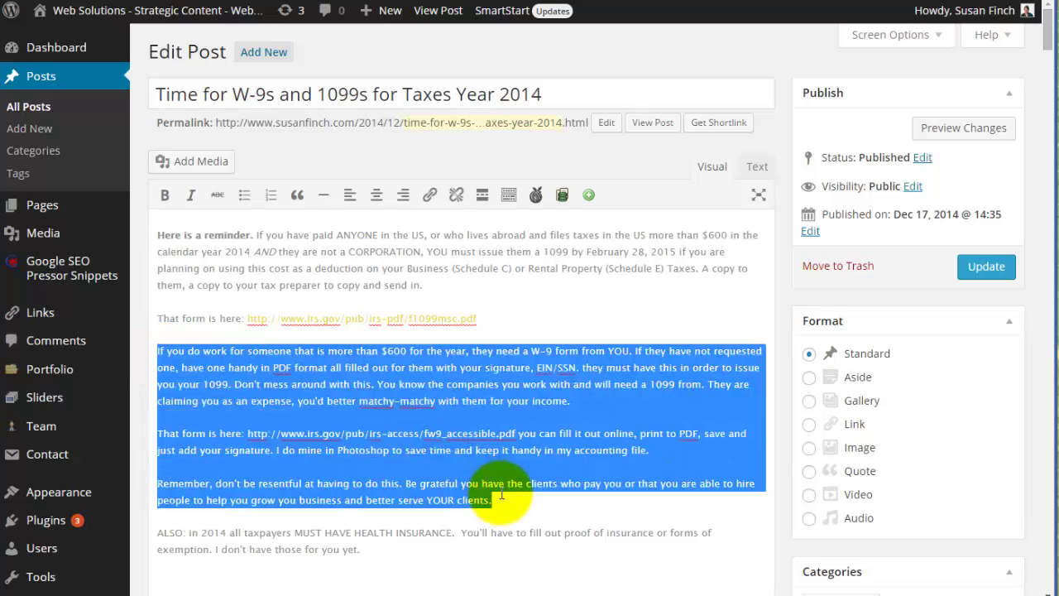
{"action": "left_click", "coordinate": [244, 197]}
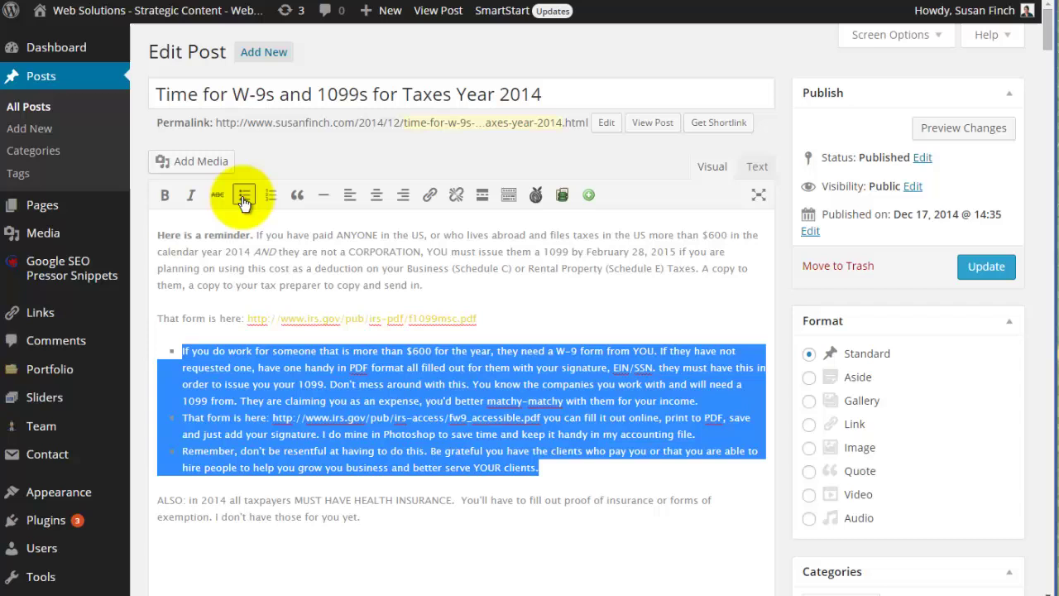
{"action": "left_click", "coordinate": [480, 324]}
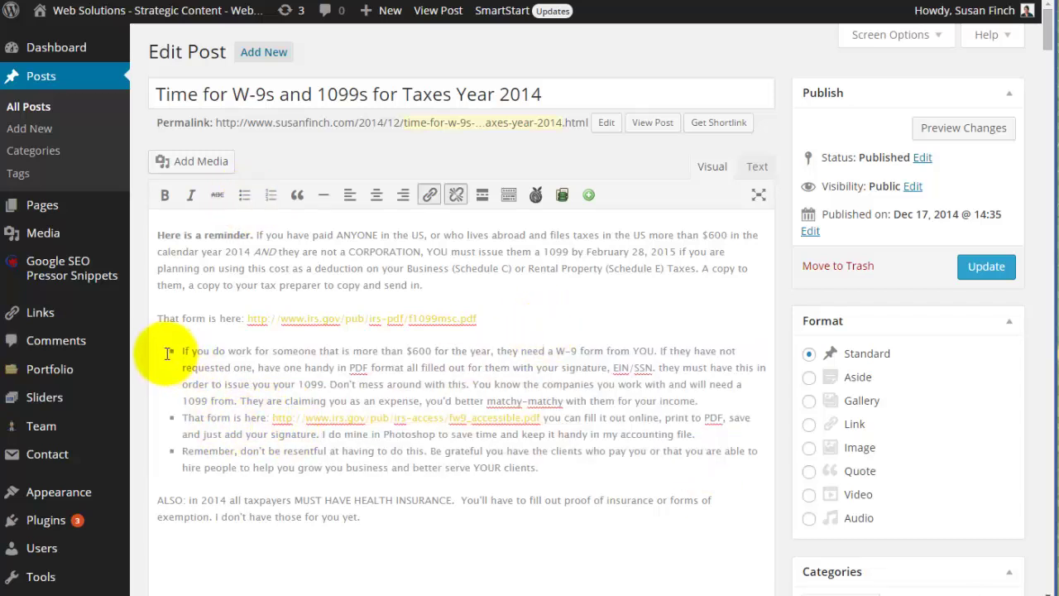
Select the whole bulleted list and check which options are offered for it, looking for bullet style settings
{"action": "left_click_drag", "start_coordinate": [168, 353], "coordinate": [540, 468]}
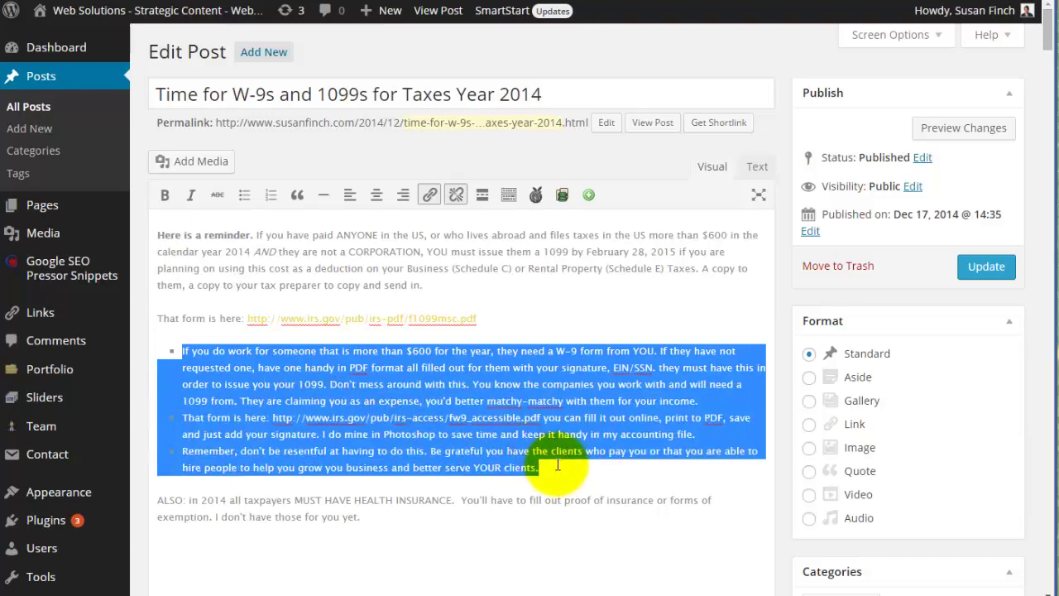
{"action": "left_click", "coordinate": [206, 351]}
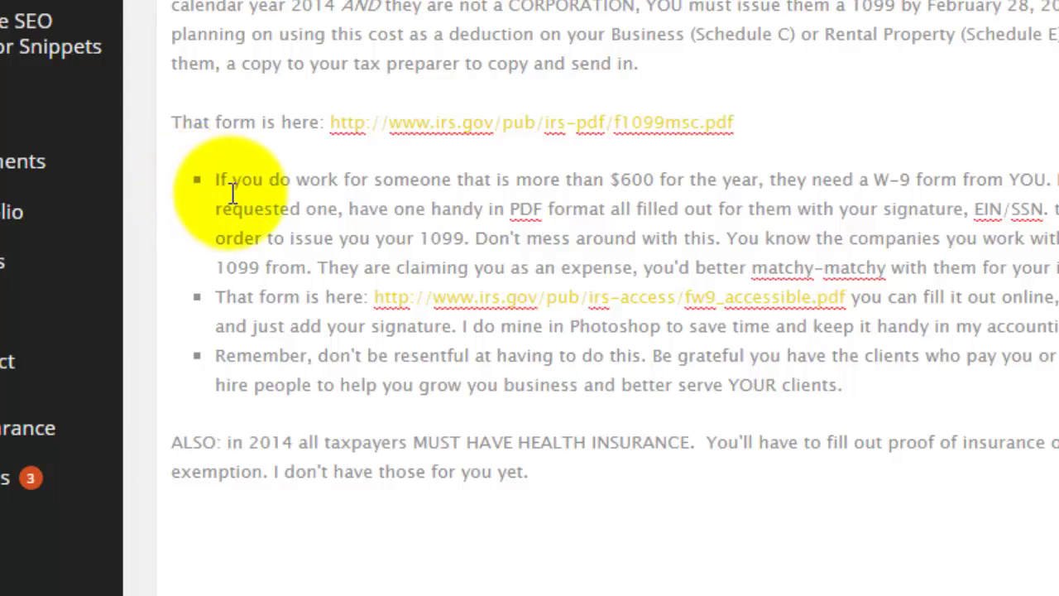
{"action": "right_click", "coordinate": [233, 192]}
{"action": "left_click", "coordinate": [232, 193]}
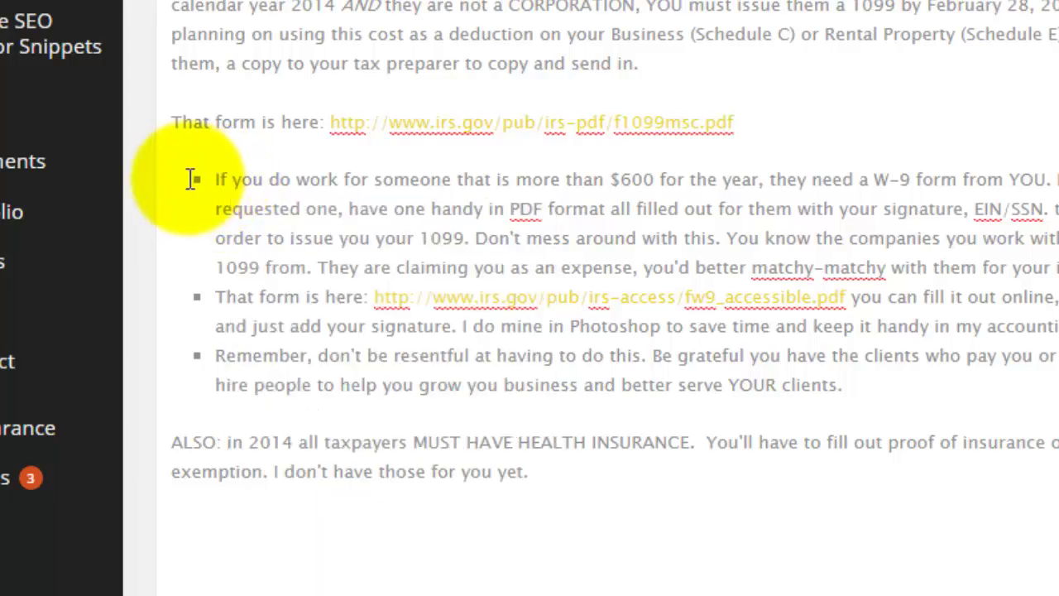
{"action": "left_click_drag", "start_coordinate": [190, 178], "coordinate": [922, 382]}
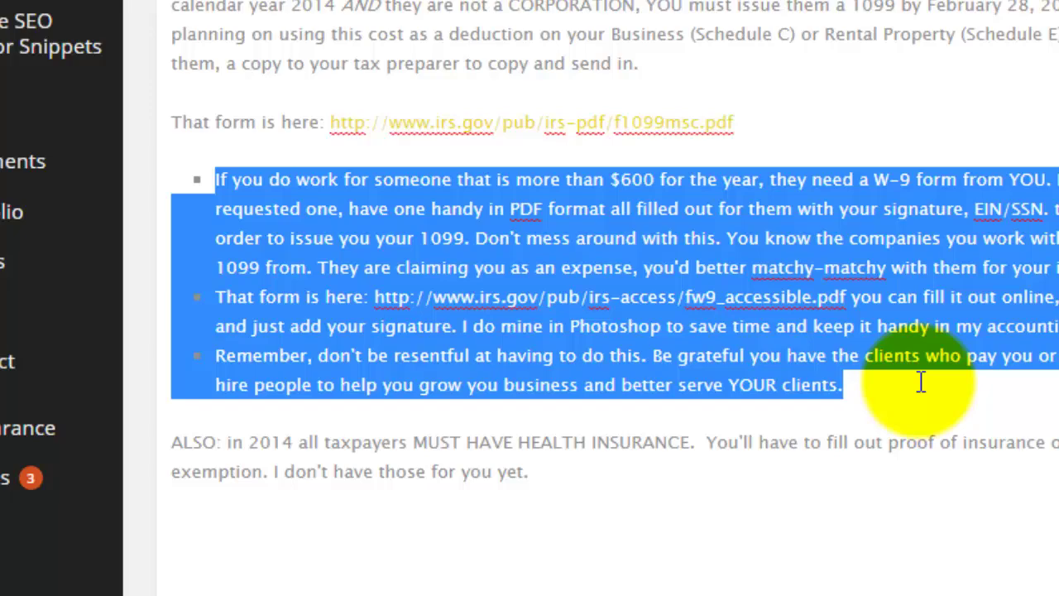
{"action": "right_click", "coordinate": [407, 237]}
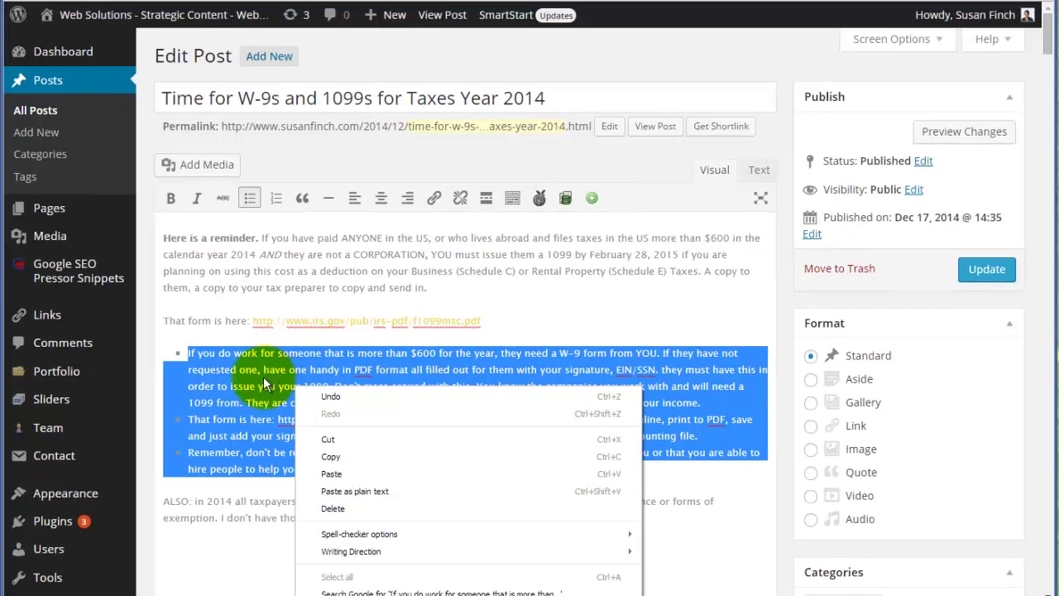
{"action": "left_click", "coordinate": [265, 383]}
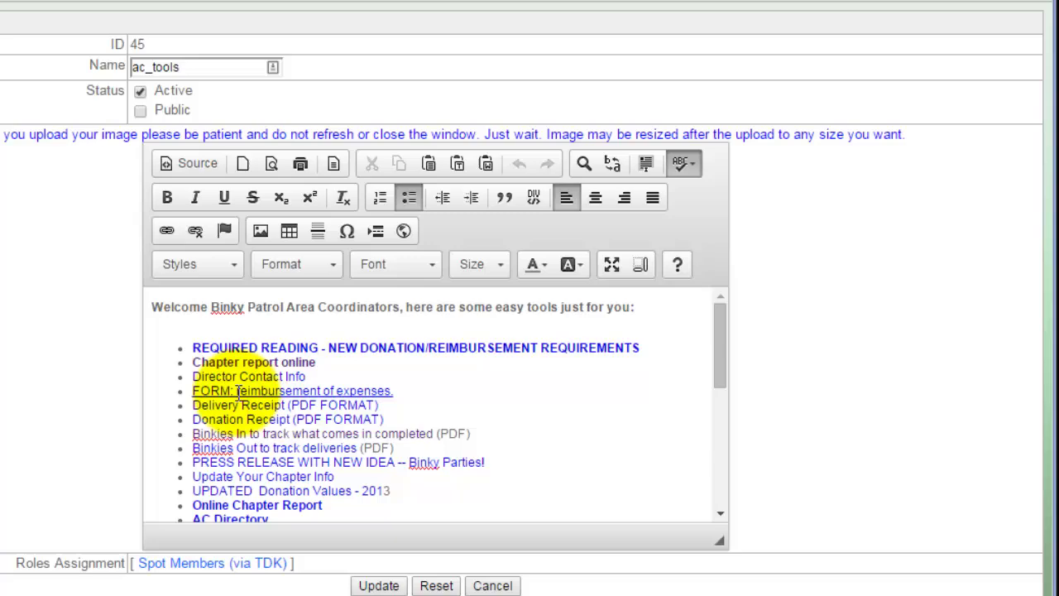
In the ac_tools page's editor, set the bullet type of the list of coordinator tools to Square
{"action": "right_click", "coordinate": [236, 394]}
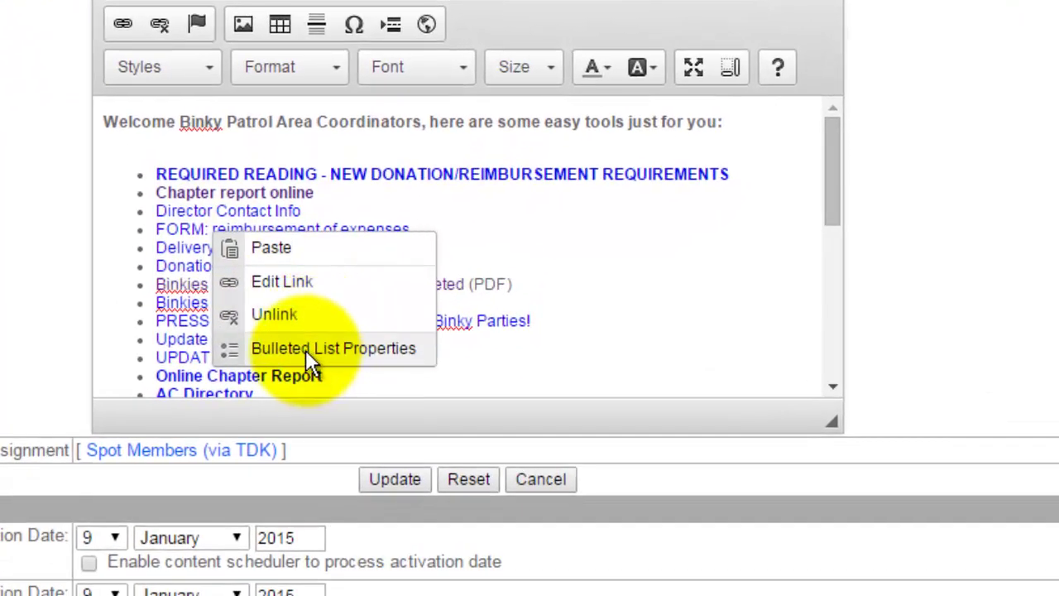
{"action": "left_click", "coordinate": [306, 350]}
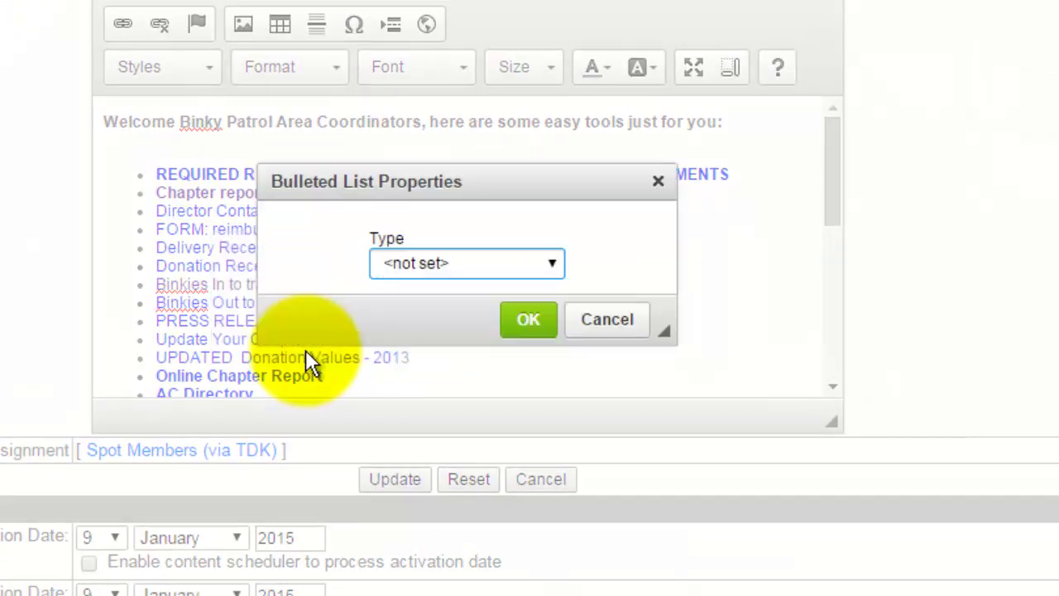
{"action": "left_click", "coordinate": [548, 266]}
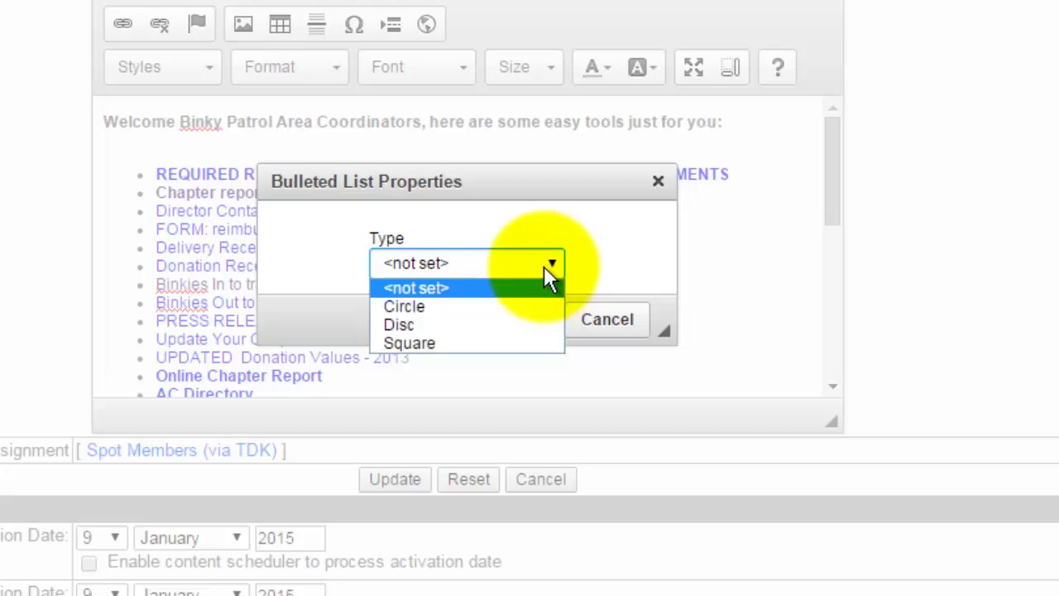
{"action": "left_click", "coordinate": [423, 341]}
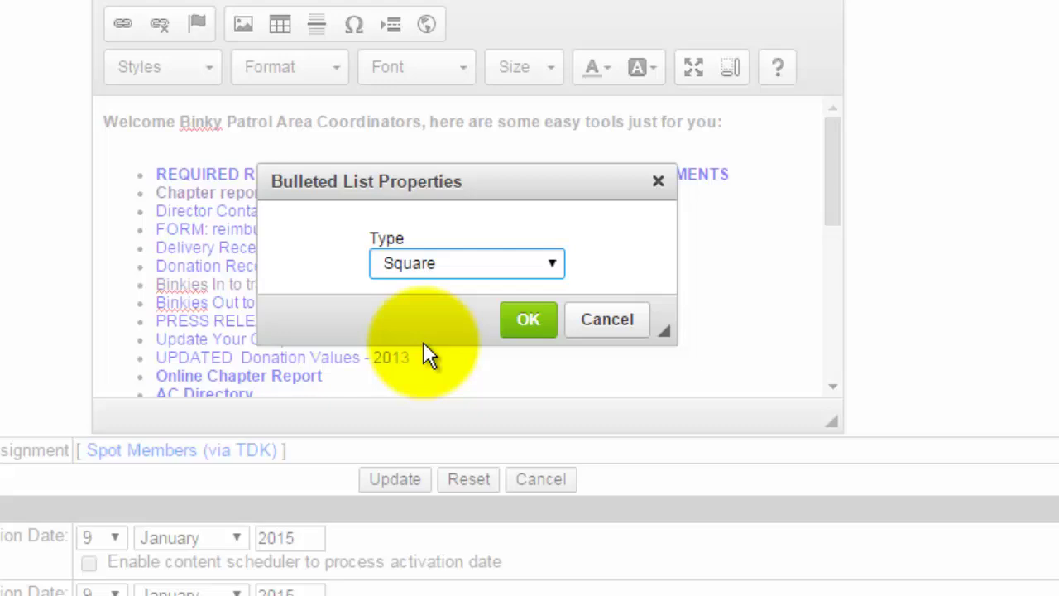
{"action": "left_click", "coordinate": [523, 323]}
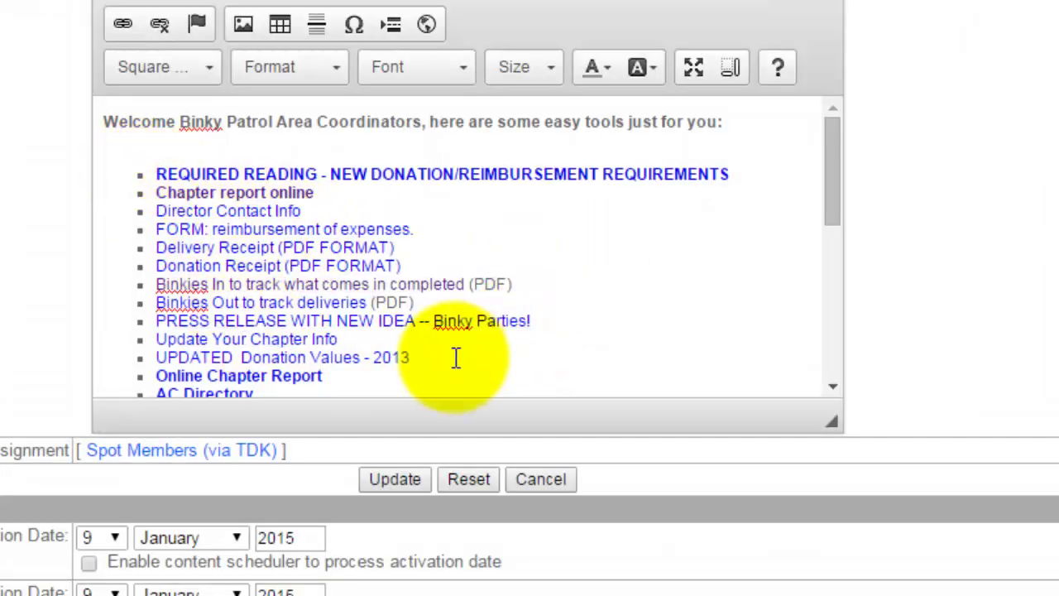
Save the change to the ac_tools page
{"action": "left_click", "coordinate": [395, 479]}
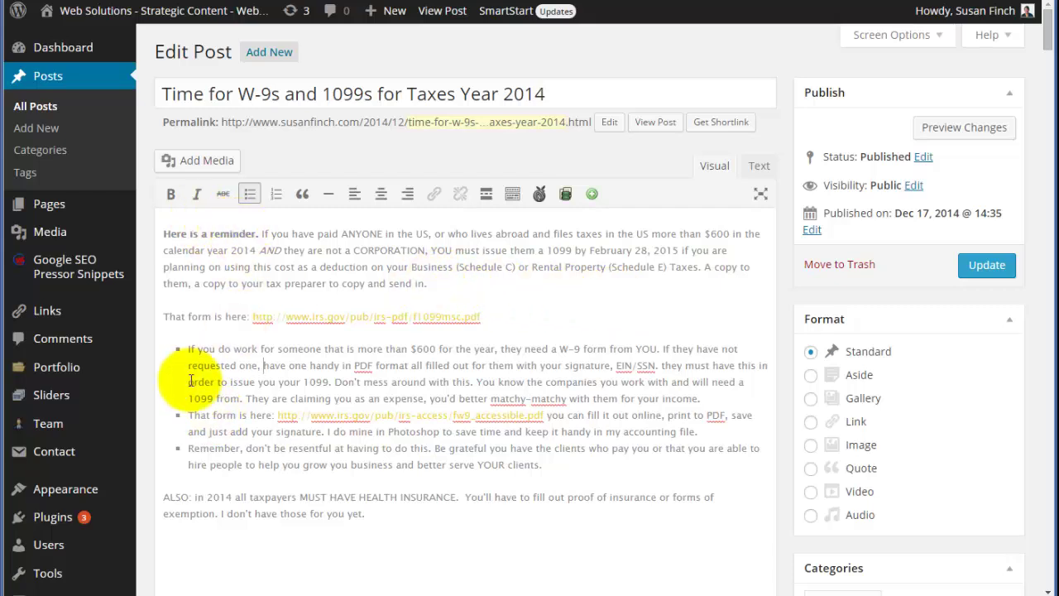
Back in the WordPress post, remove the bulleted list formatting from all three list items so they are plain paragraphs
{"action": "left_click_drag", "start_coordinate": [176, 349], "coordinate": [558, 464]}
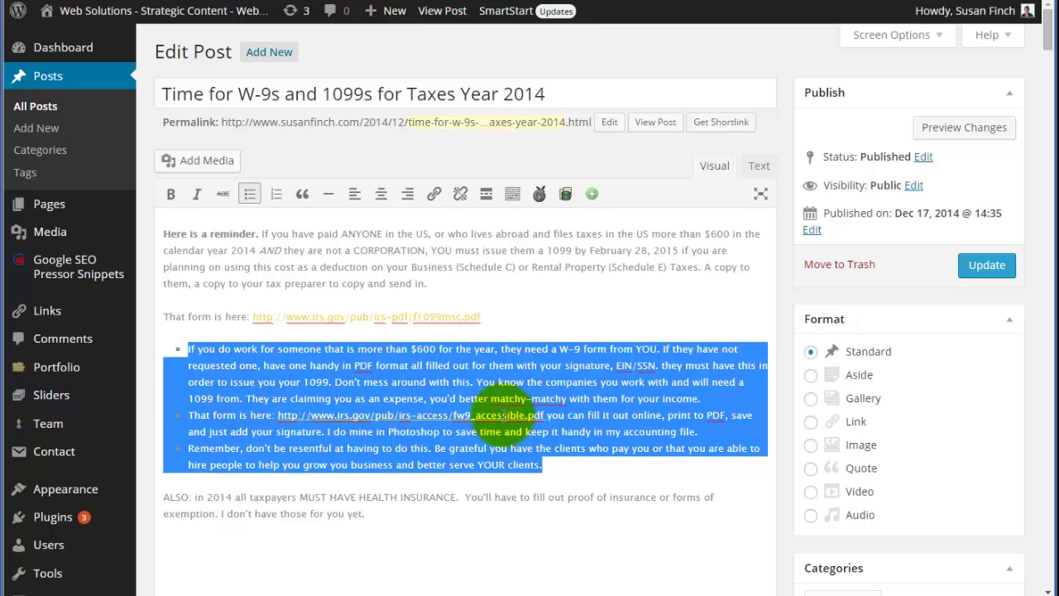
{"action": "left_click", "coordinate": [534, 398]}
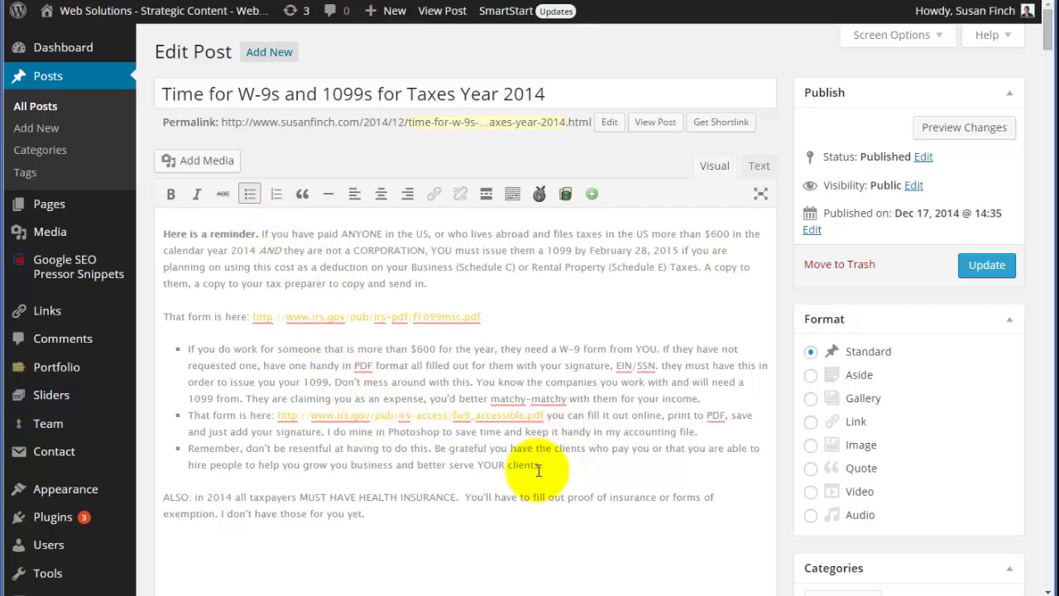
{"action": "left_click_drag", "start_coordinate": [563, 467], "coordinate": [172, 348]}
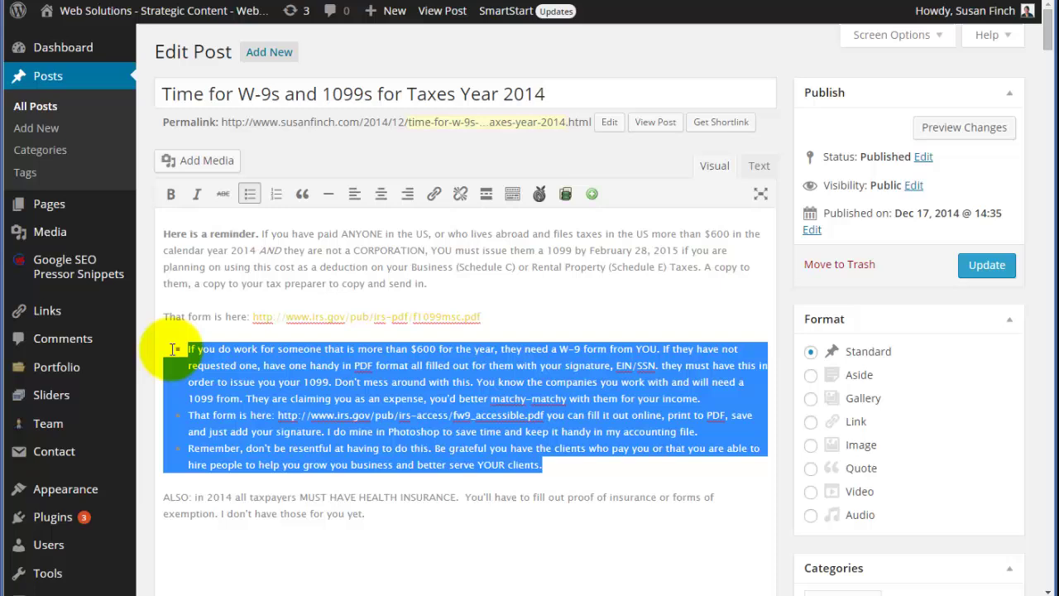
{"action": "left_click", "coordinate": [250, 195]}
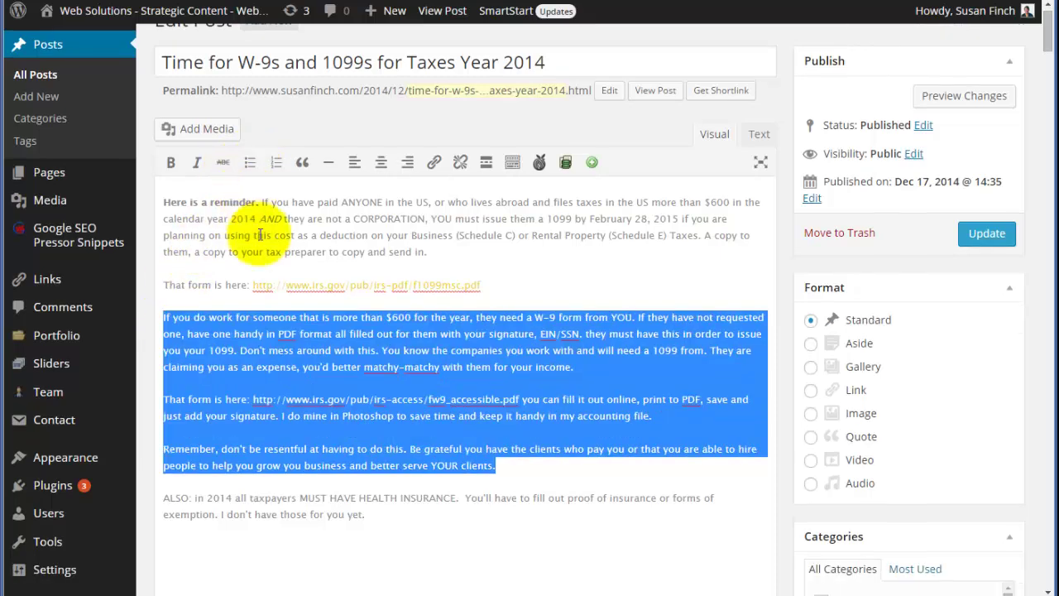
Turn the same three paragraphs into a numbered list and check which options are offered for it
{"action": "left_click", "coordinate": [277, 166]}
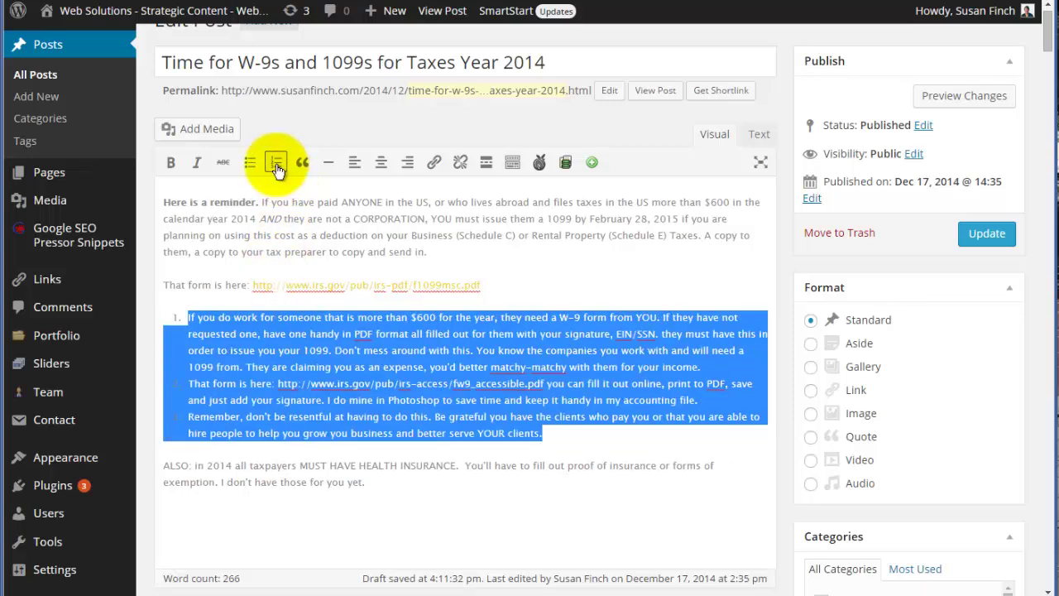
{"action": "right_click", "coordinate": [263, 366]}
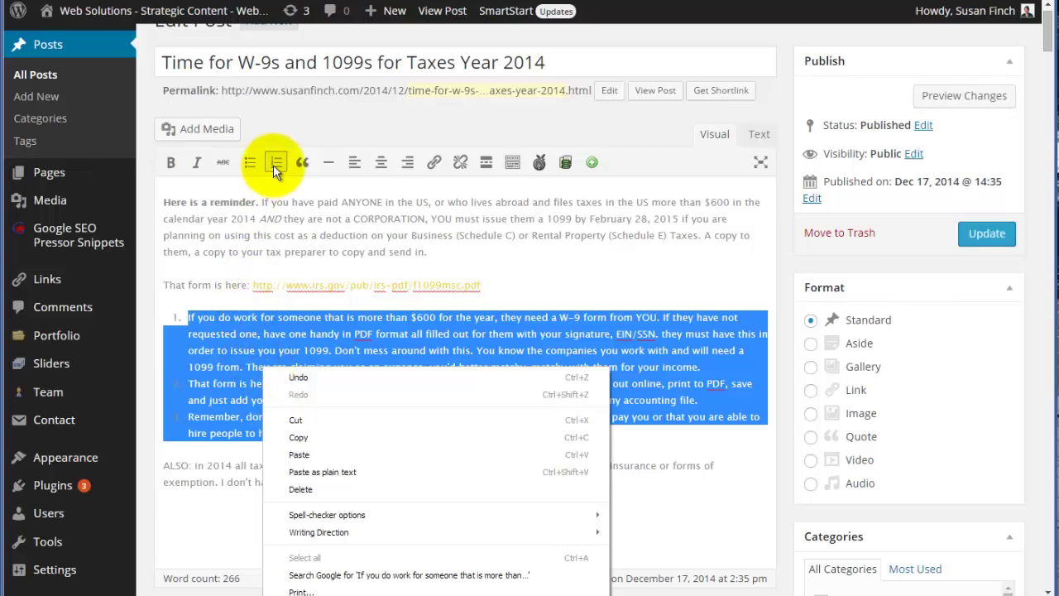
{"action": "right_click", "coordinate": [274, 167]}
{"action": "left_click", "coordinate": [242, 350]}
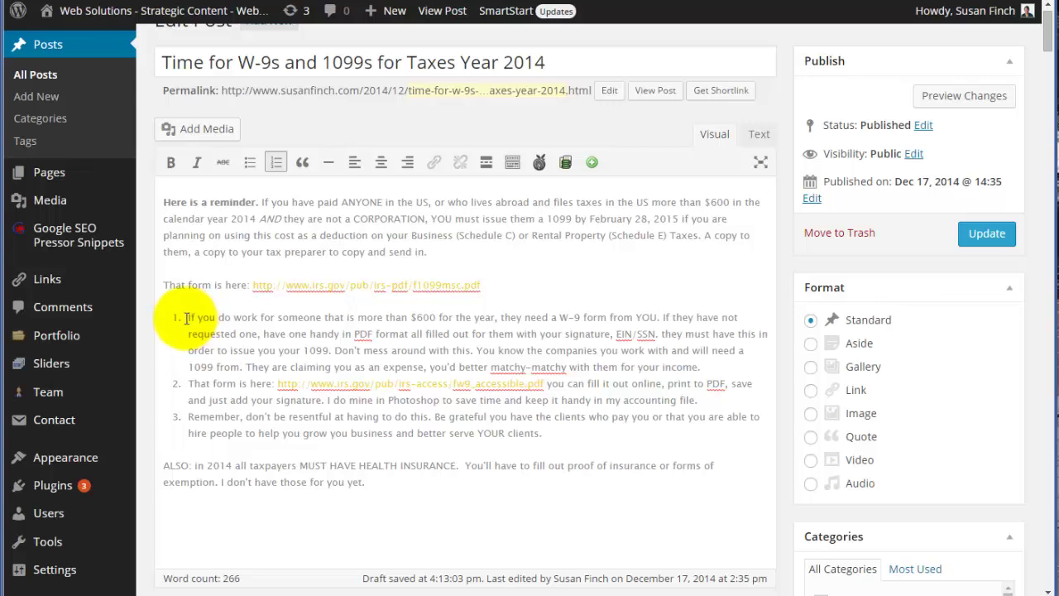
Remove the numbering from the three list items so they are plain paragraphs again
{"action": "left_click_drag", "start_coordinate": [558, 439], "coordinate": [172, 310]}
{"action": "left_click", "coordinate": [273, 162]}
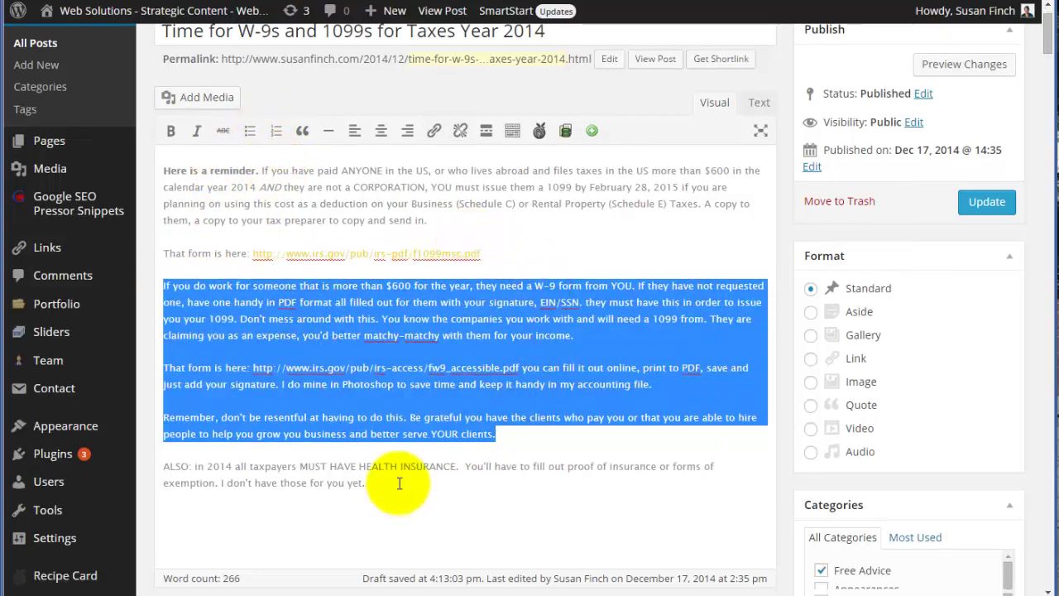
Format the closing "ALSO: in 2014 all taxpayers" paragraph as a blockquote and preview the changes on the site
{"action": "left_click_drag", "start_coordinate": [365, 483], "coordinate": [163, 467]}
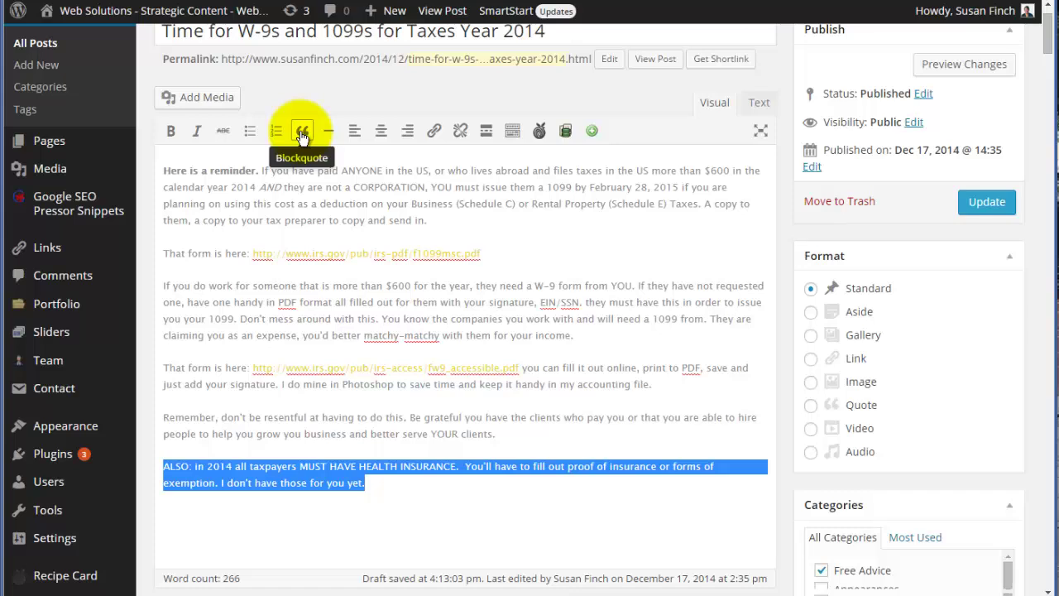
{"action": "left_click", "coordinate": [302, 134]}
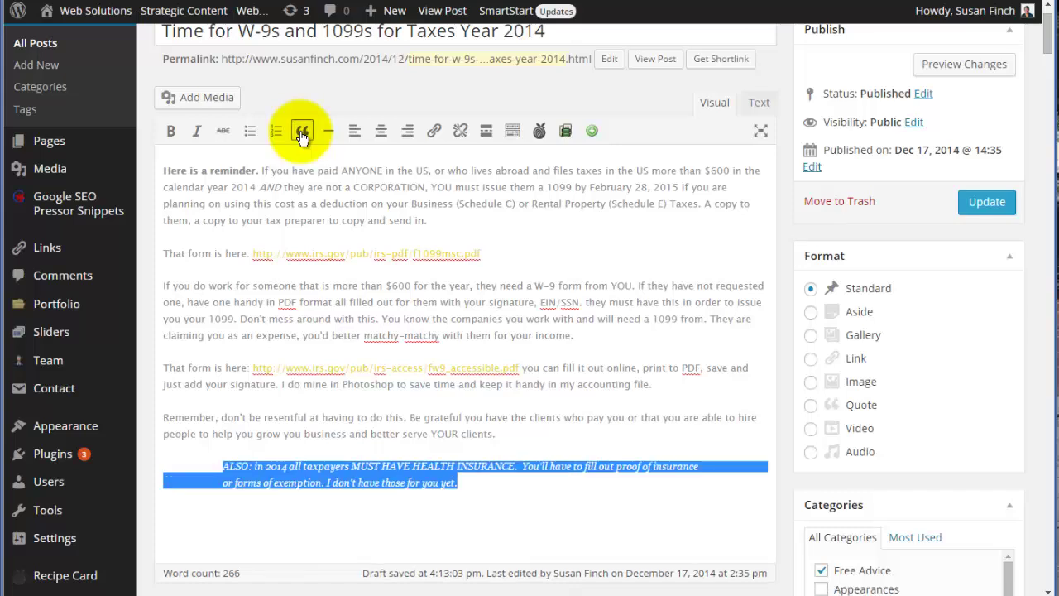
{"action": "left_click", "coordinate": [477, 504]}
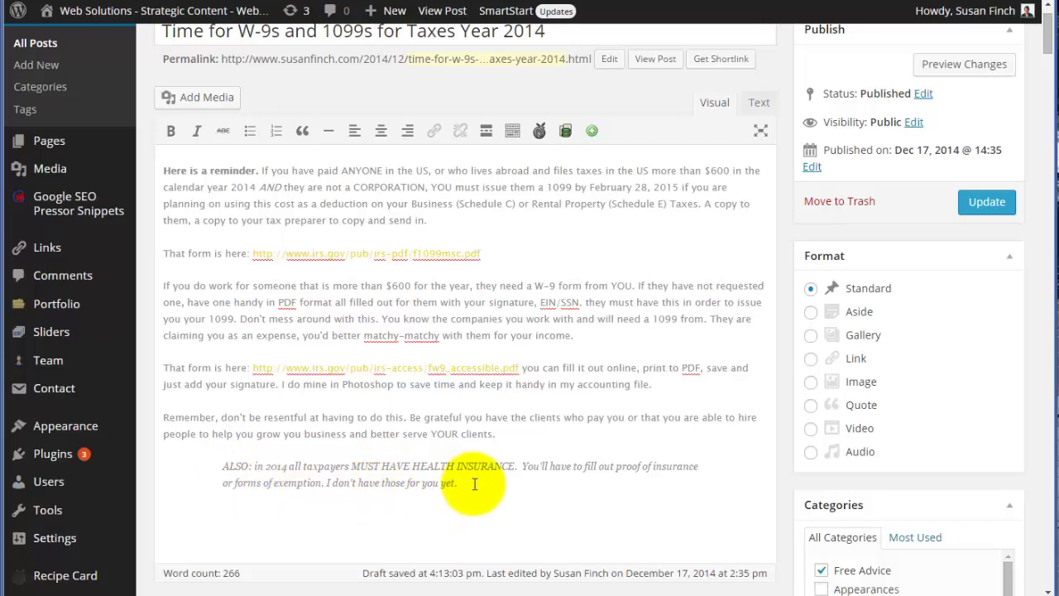
{"action": "scroll", "coordinate": [474, 480], "scroll_direction": "up", "scroll_amount": 1}
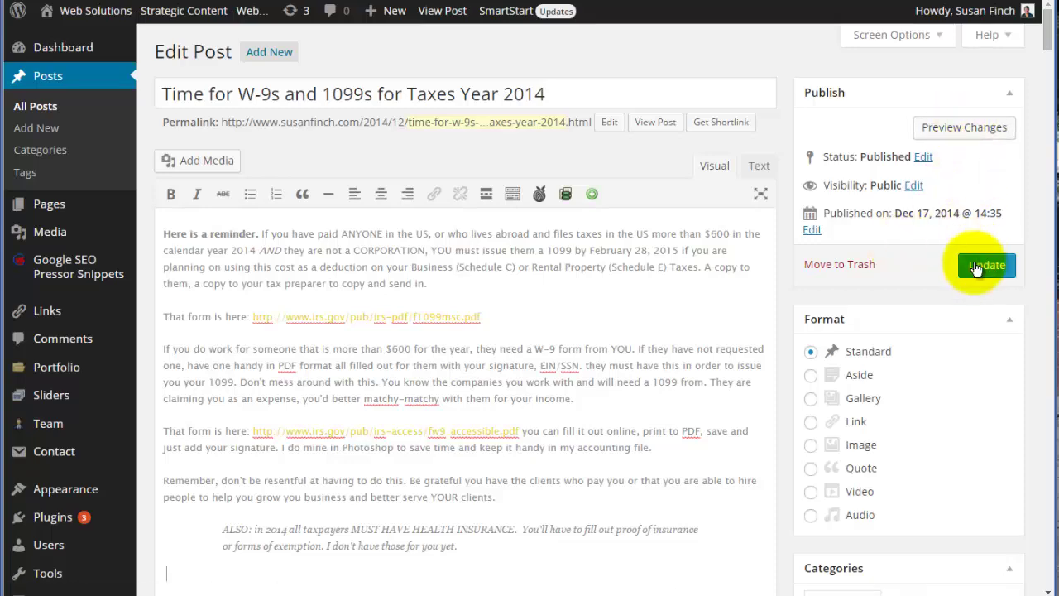
{"action": "left_click", "coordinate": [958, 135]}
{"action": "scroll", "coordinate": [484, 413], "scroll_direction": "down", "scroll_amount": 5}
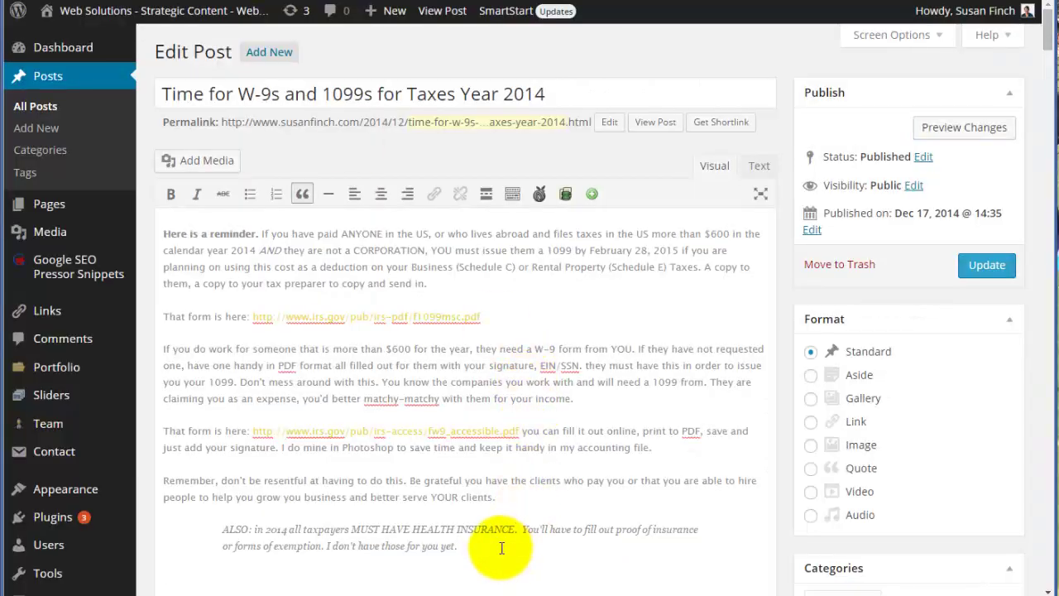
Remove the blockquote formatting from the closing "ALSO:" paragraph
{"action": "left_click_drag", "start_coordinate": [501, 548], "coordinate": [222, 530]}
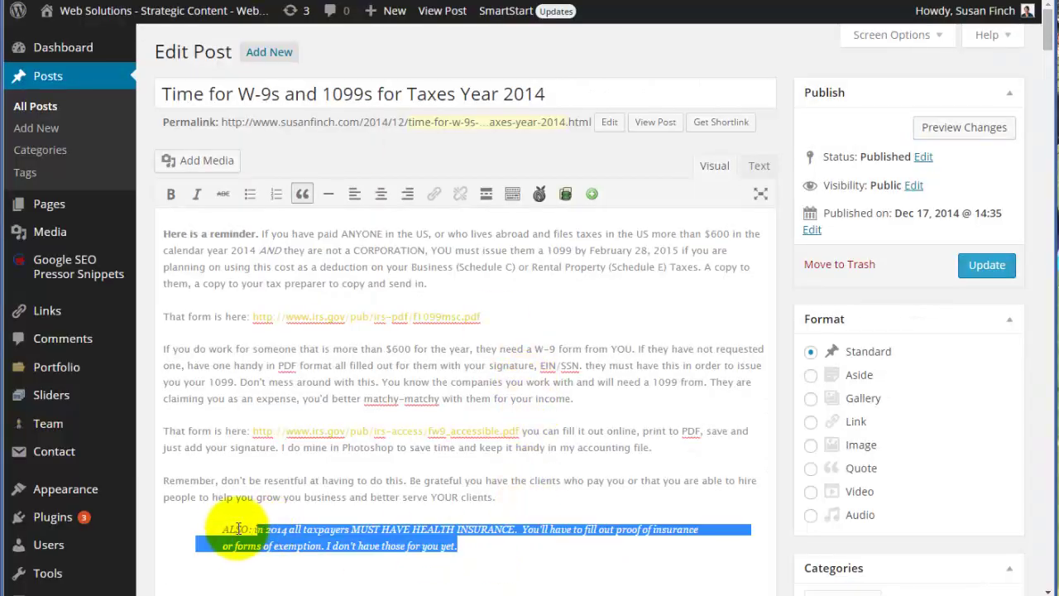
{"action": "left_click", "coordinate": [302, 195]}
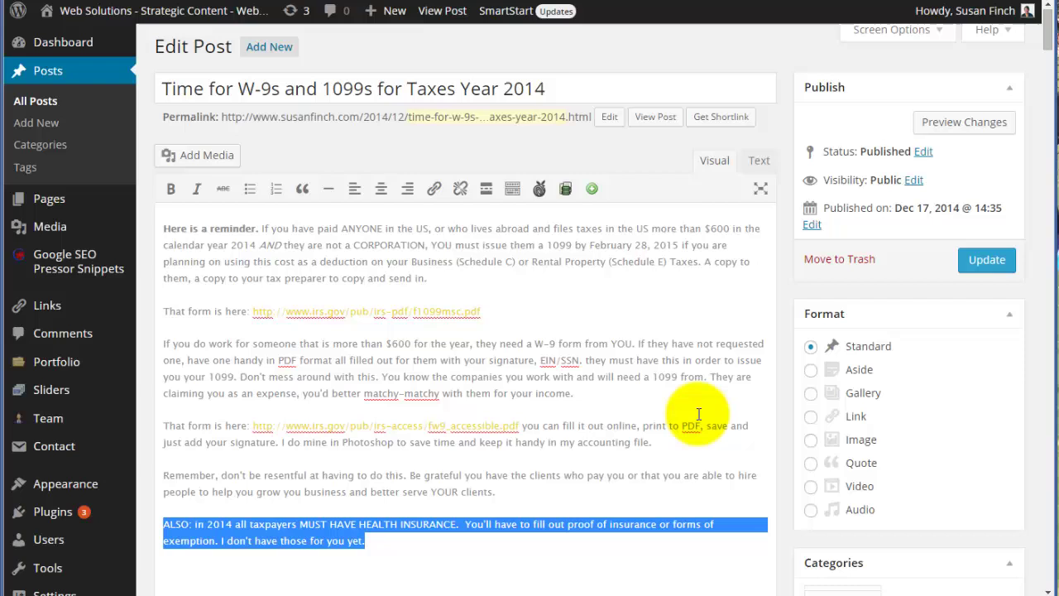
Insert a horizontal line below the f1099msc.pdf link paragraph, preview the post, and close the preview
{"action": "left_click", "coordinate": [534, 312]}
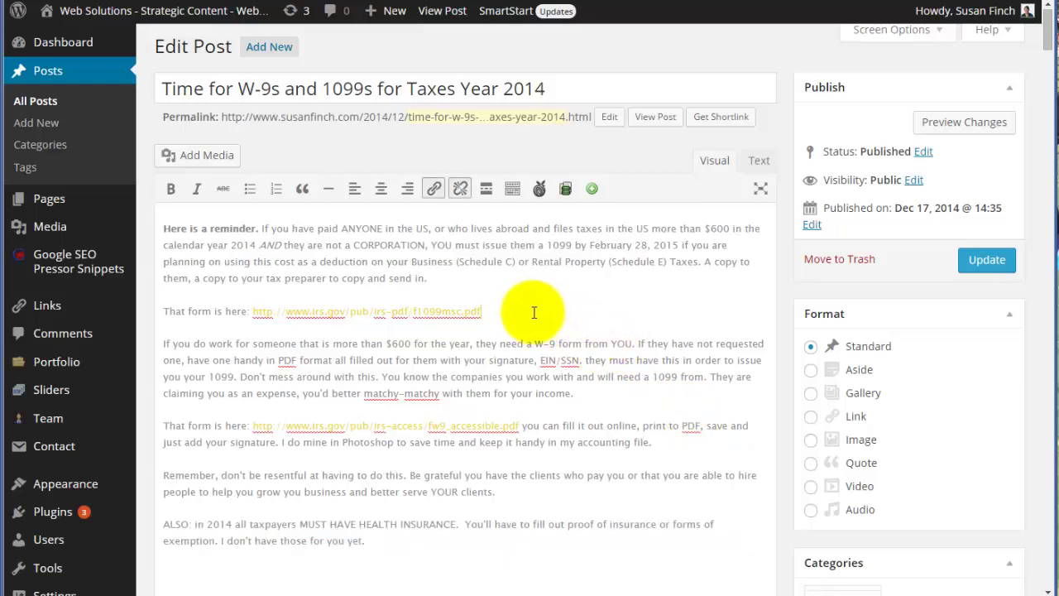
{"action": "key", "text": "Return"}
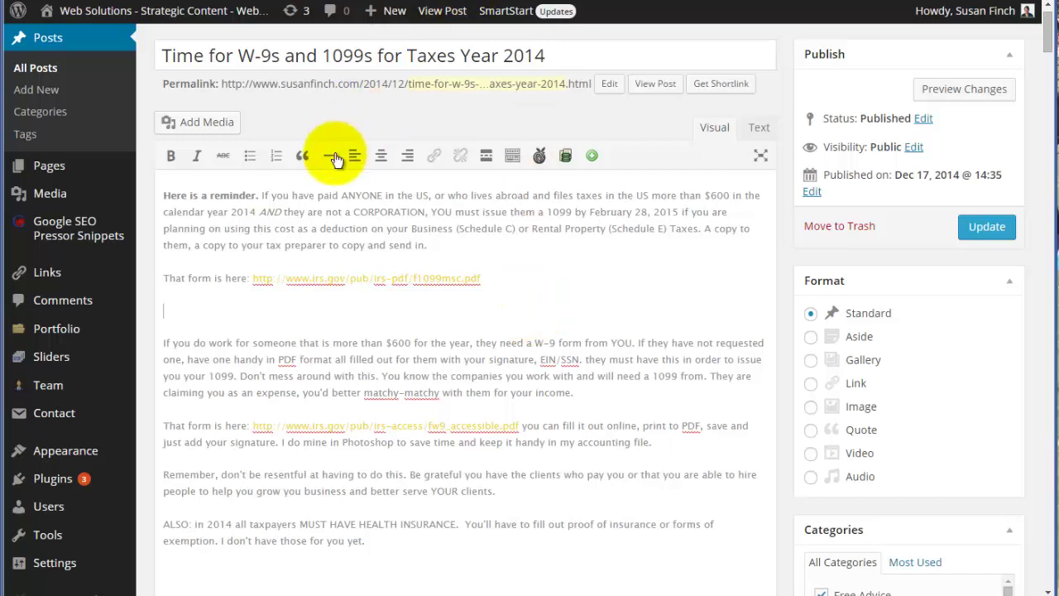
{"action": "left_click", "coordinate": [330, 156]}
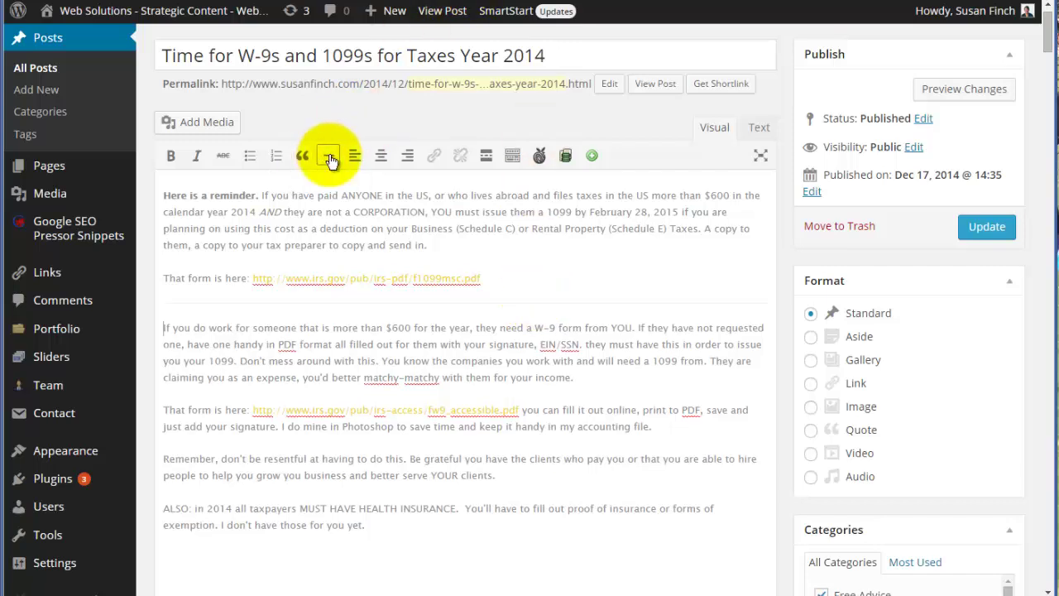
{"action": "left_click", "coordinate": [964, 91]}
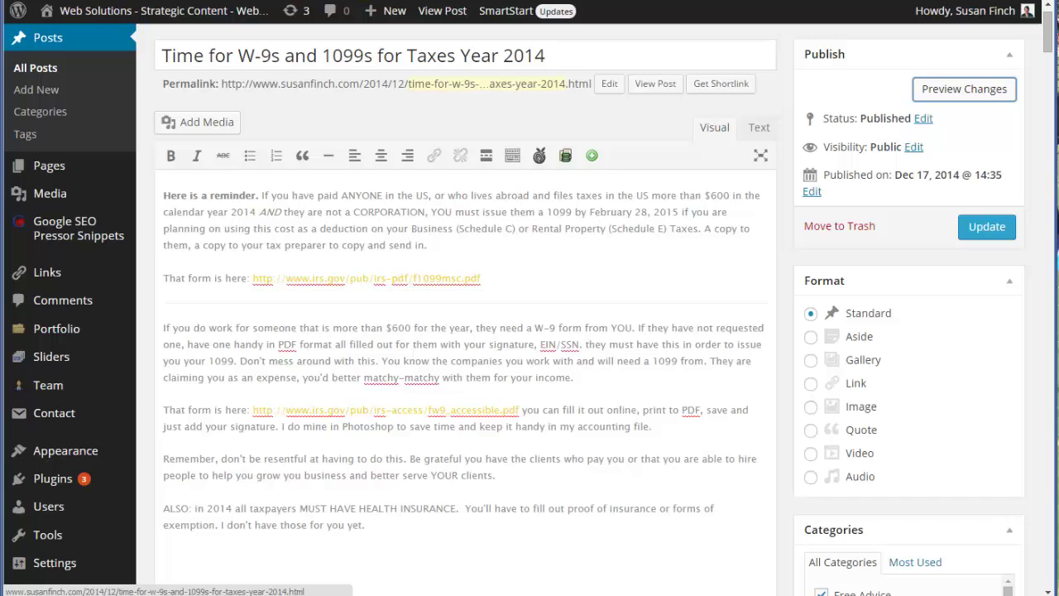
{"action": "scroll", "coordinate": [537, 433], "scroll_direction": "down", "scroll_amount": 3}
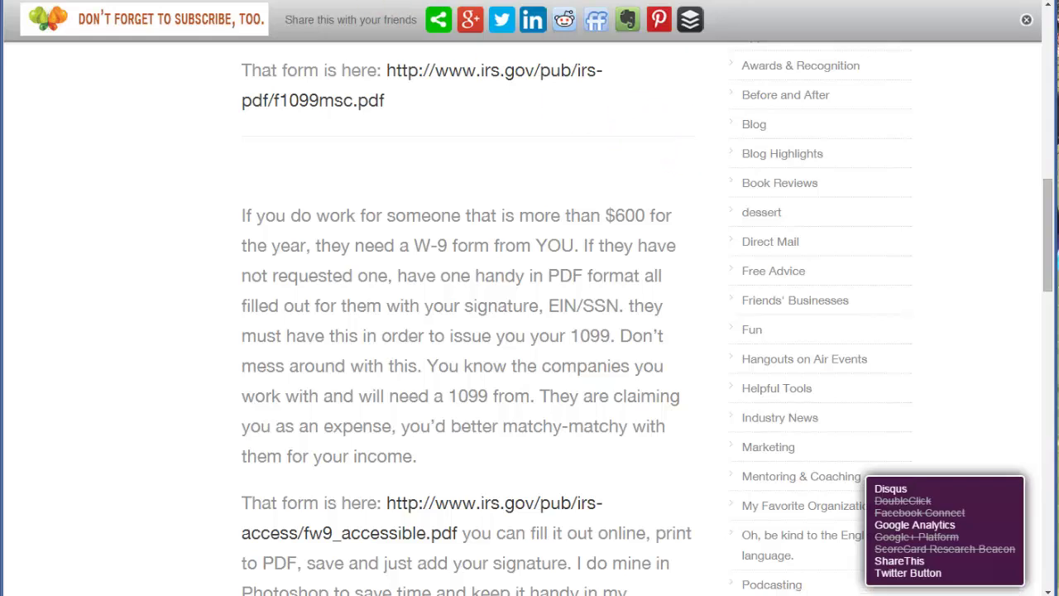
{"action": "key", "text": "ctrl+w"}
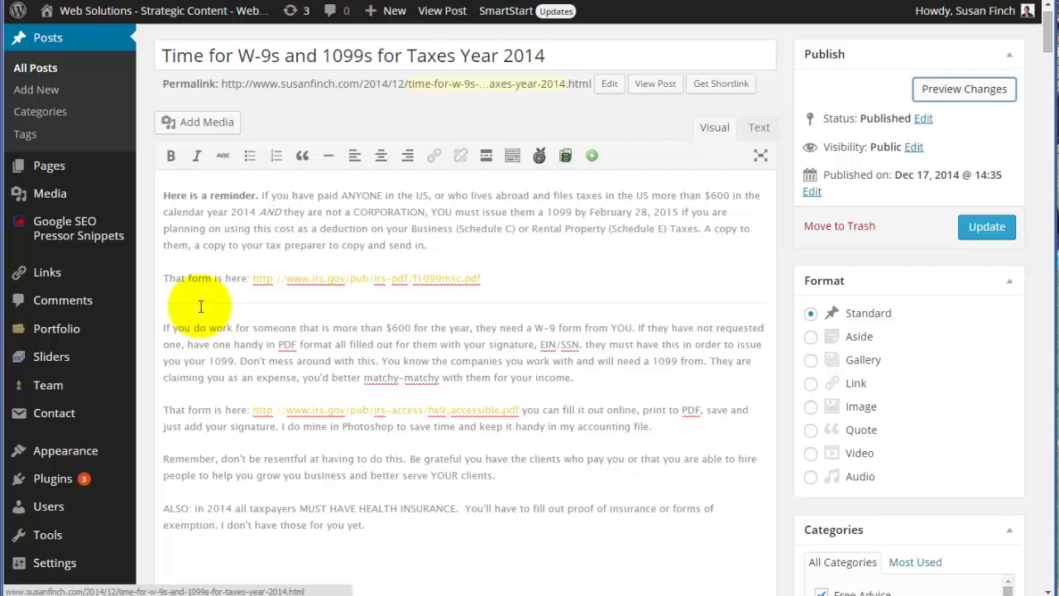
Delete the horizontal line above the "If you do work for someone" paragraph
{"action": "left_click", "coordinate": [160, 303]}
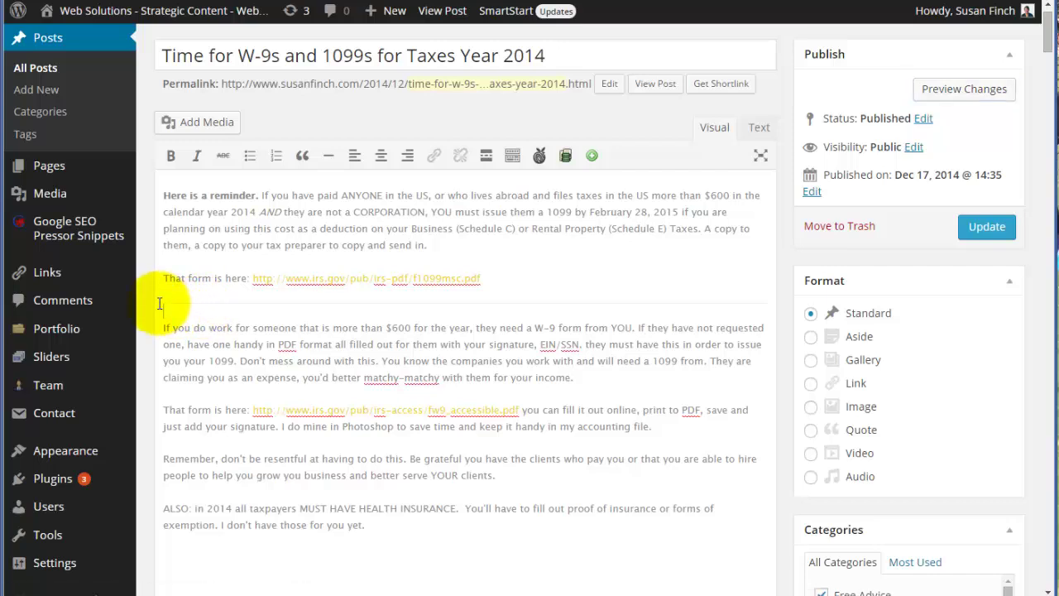
{"action": "key", "text": "BackSpace"}
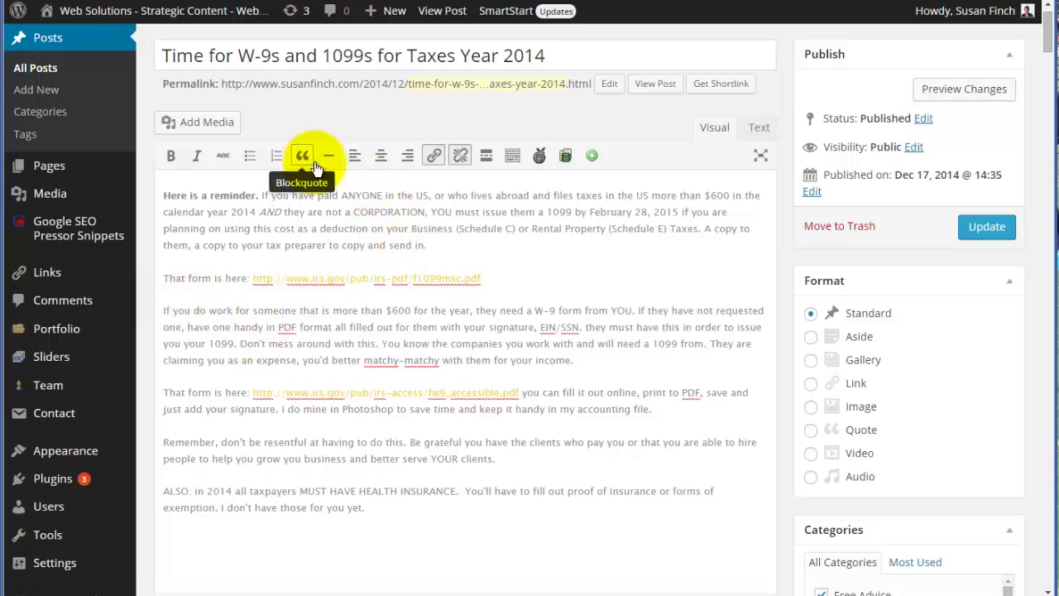
Try center and right alignment on the f1099msc.pdf link paragraph, and set it back to left alignment
{"action": "left_click", "coordinate": [430, 278]}
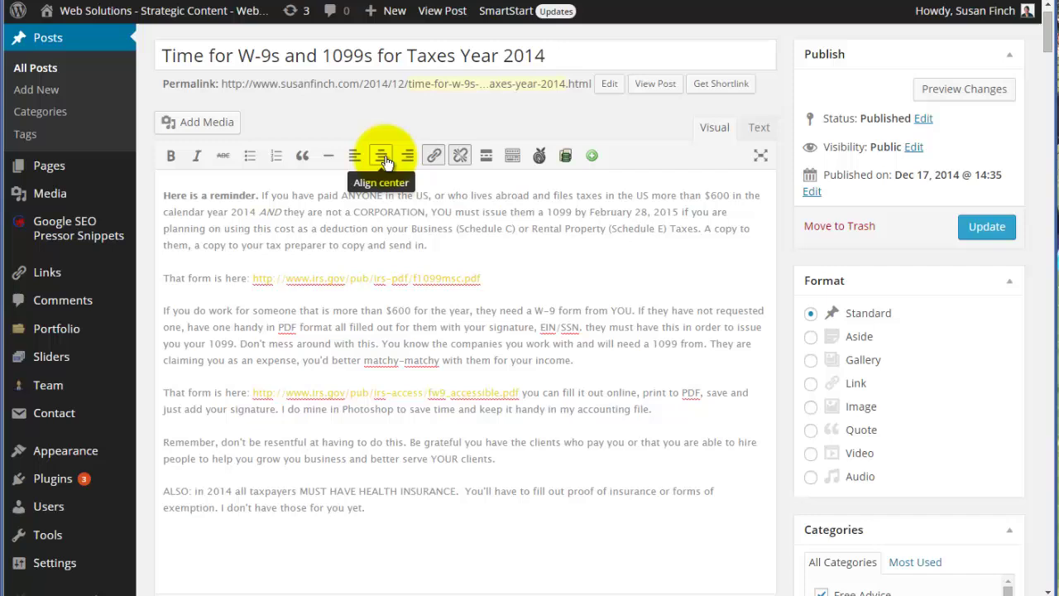
{"action": "left_click", "coordinate": [381, 157]}
{"action": "left_click", "coordinate": [406, 159]}
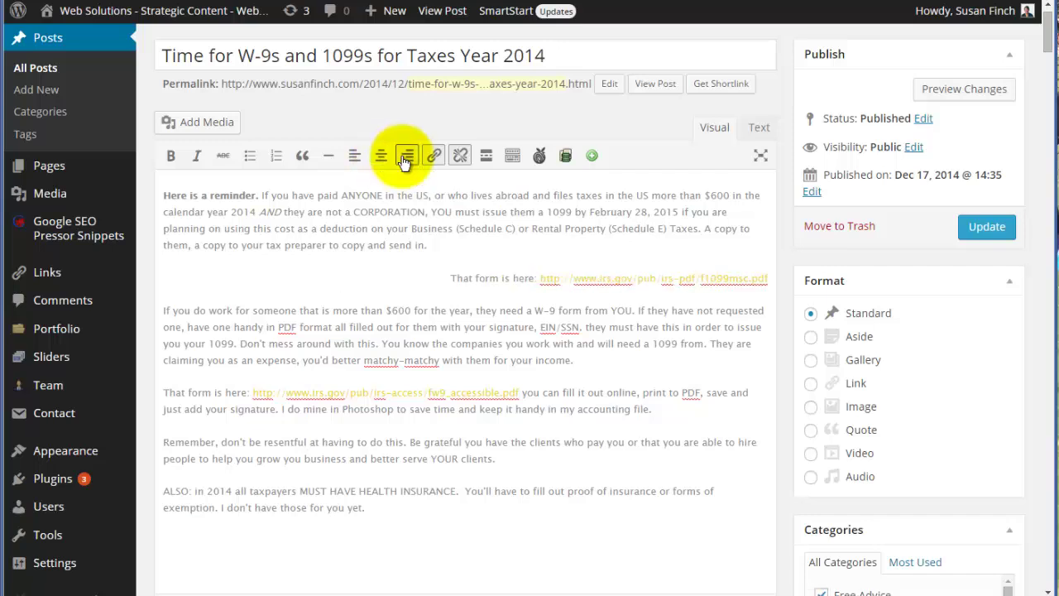
{"action": "left_click", "coordinate": [354, 157]}
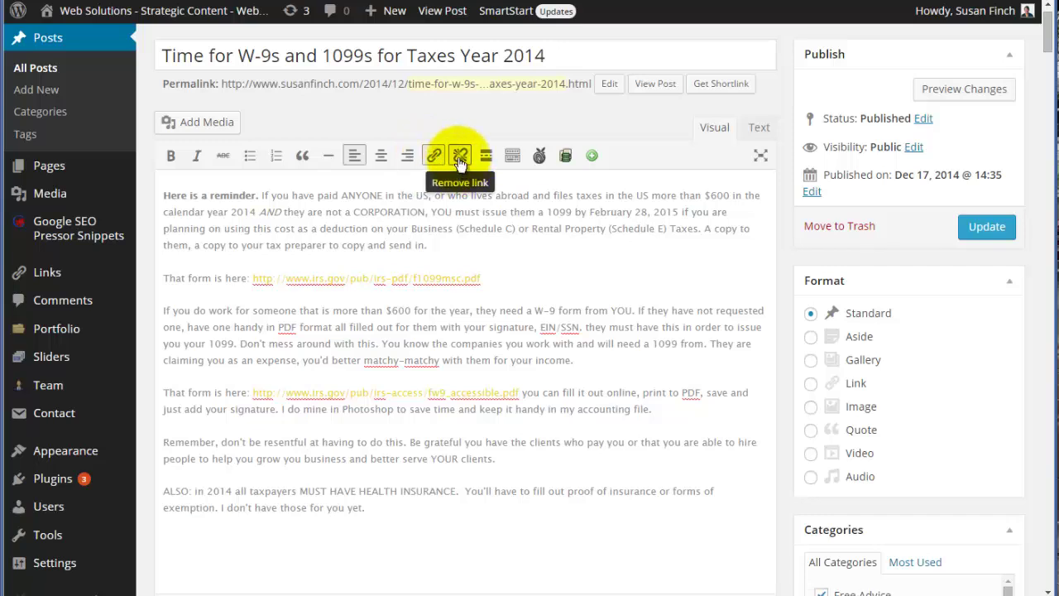
Examine the link settings of the f1099msc.pdf link and the existing content offered as targets, and close them without changes
{"action": "left_click", "coordinate": [350, 278]}
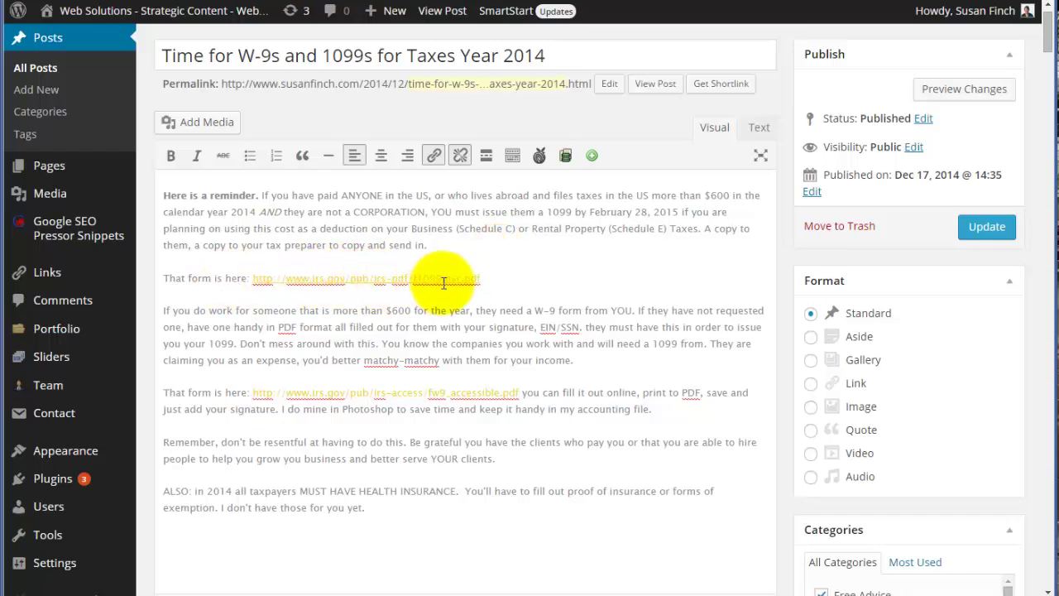
{"action": "left_click", "coordinate": [434, 160]}
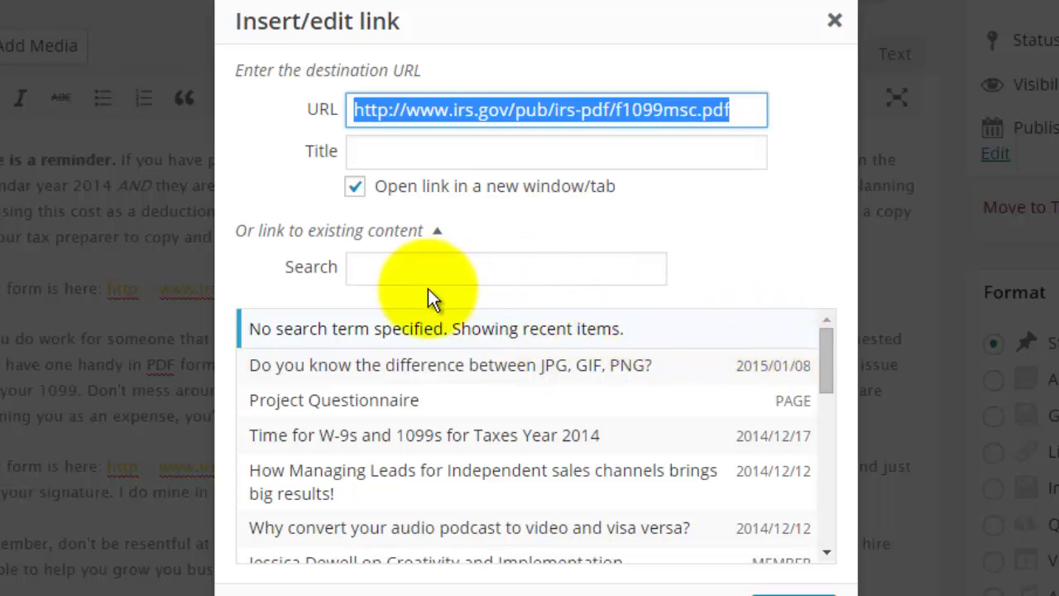
{"action": "mouse_move", "coordinate": [827, 355]}
{"action": "left_mouse_down"}
{"action": "mouse_move", "coordinate": [828, 513]}
{"action": "mouse_move", "coordinate": [844, 343]}
{"action": "left_mouse_up"}
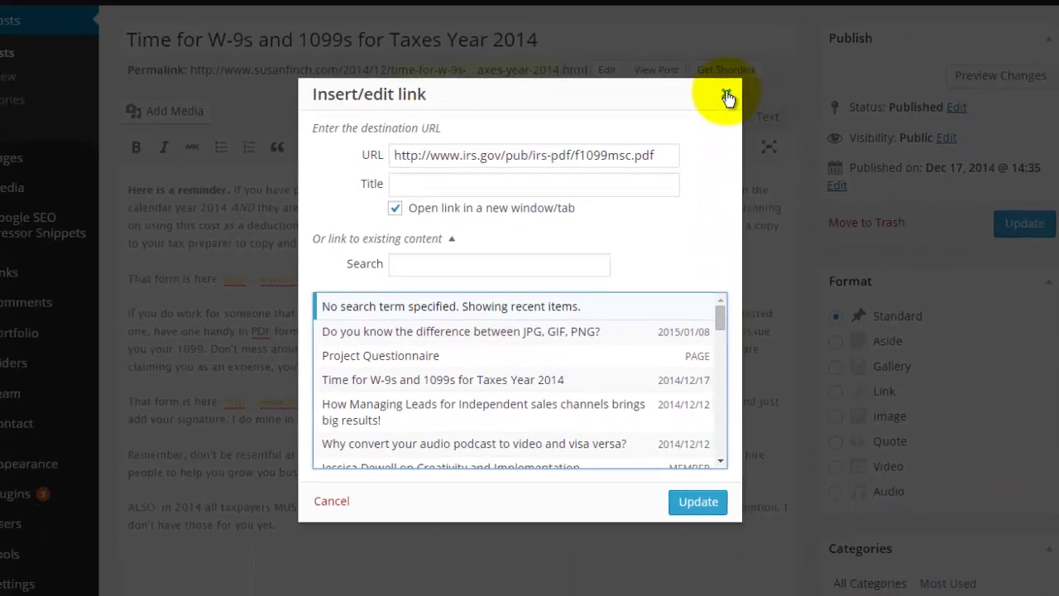
{"action": "left_click", "coordinate": [836, 20]}
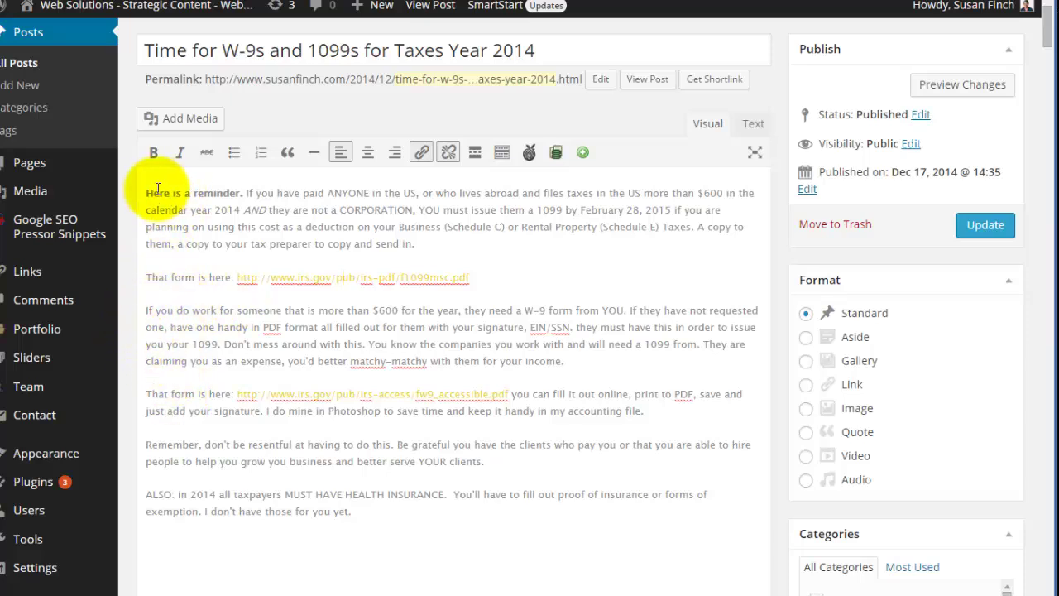
{"action": "left_click_drag", "start_coordinate": [147, 192], "coordinate": [241, 193]}
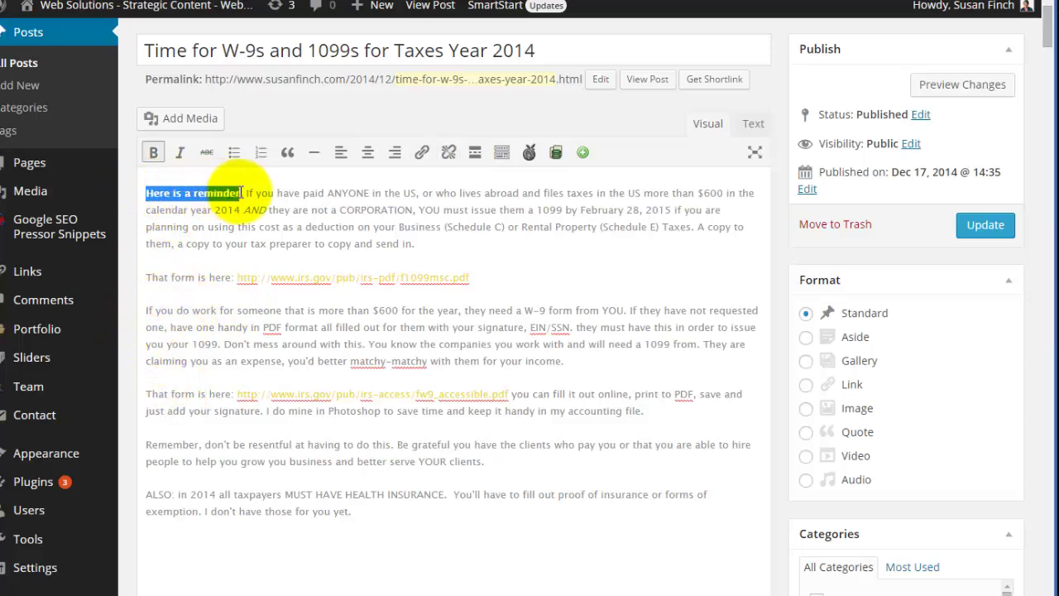
{"action": "left_click", "coordinate": [423, 155]}
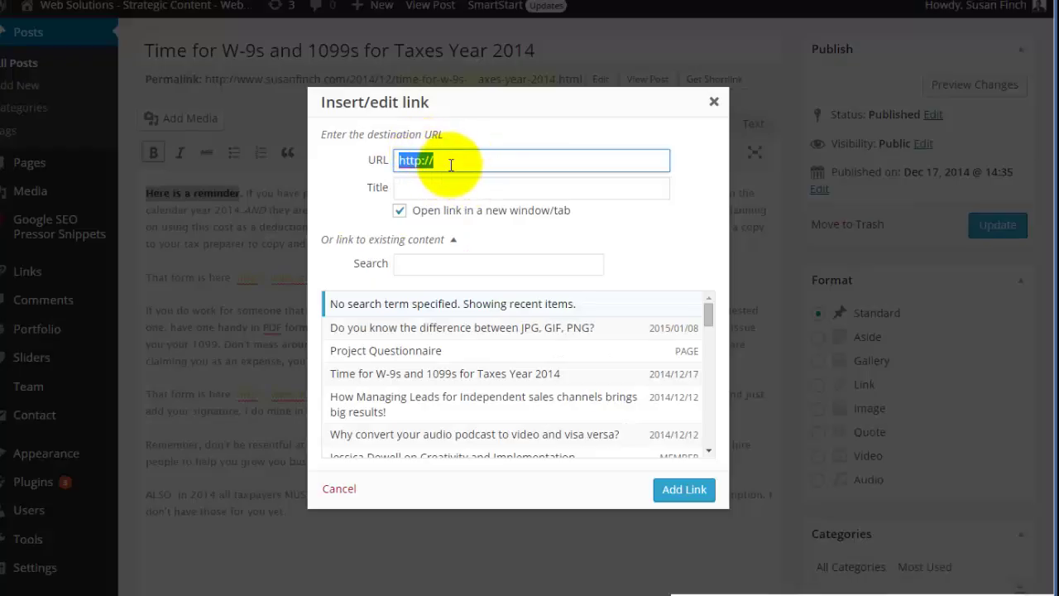
{"action": "triple_click", "coordinate": [449, 161]}
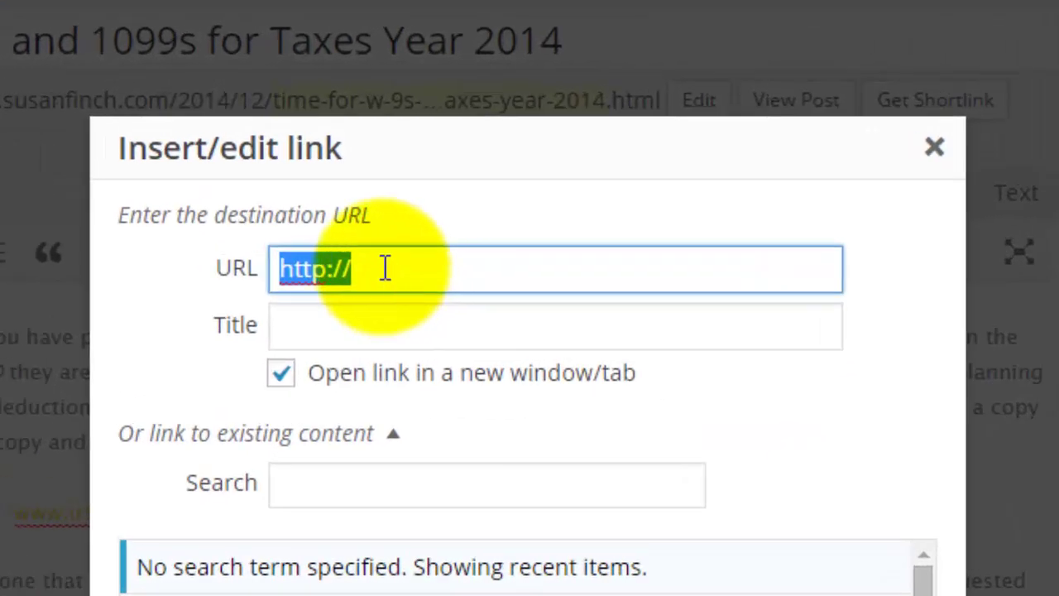
{"action": "left_click", "coordinate": [367, 273]}
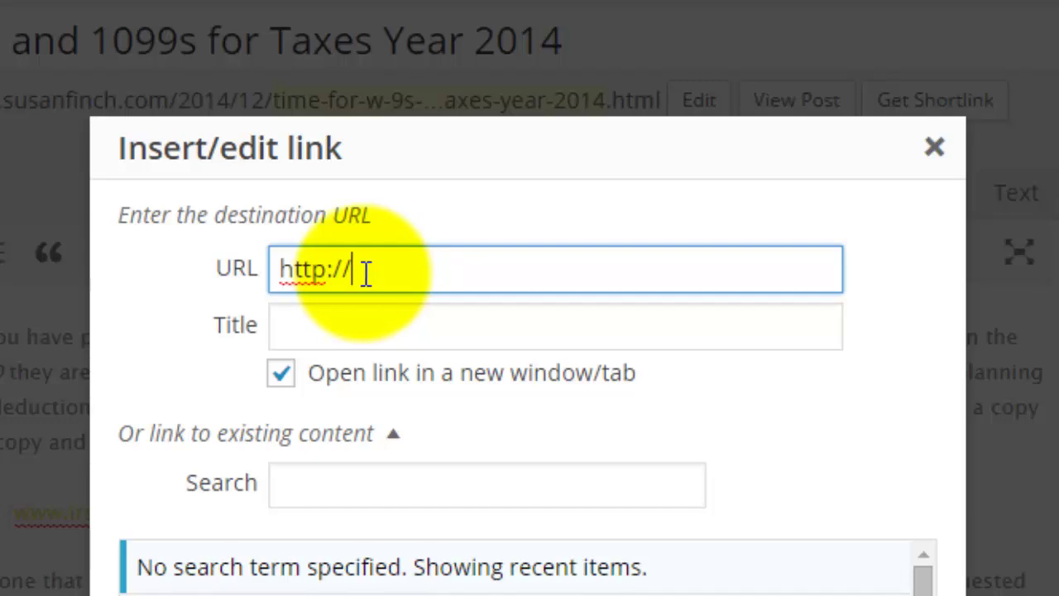
{"action": "left_click_drag", "start_coordinate": [314, 269], "coordinate": [188, 253]}
{"action": "type", "text": "googl"}
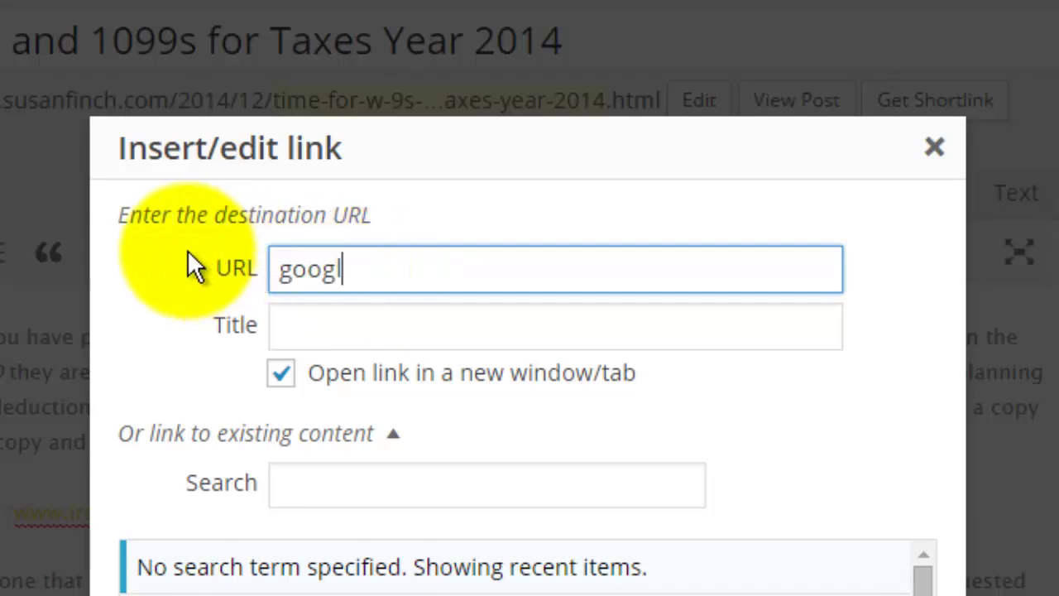
{"action": "type", "text": "e.com"}
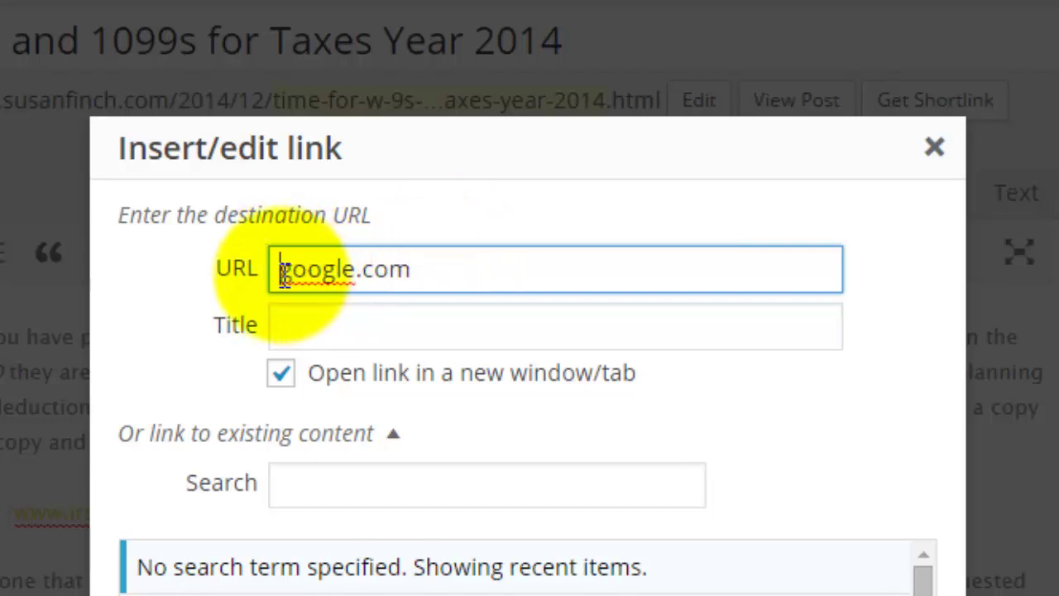
{"action": "type", "text": "http://"}
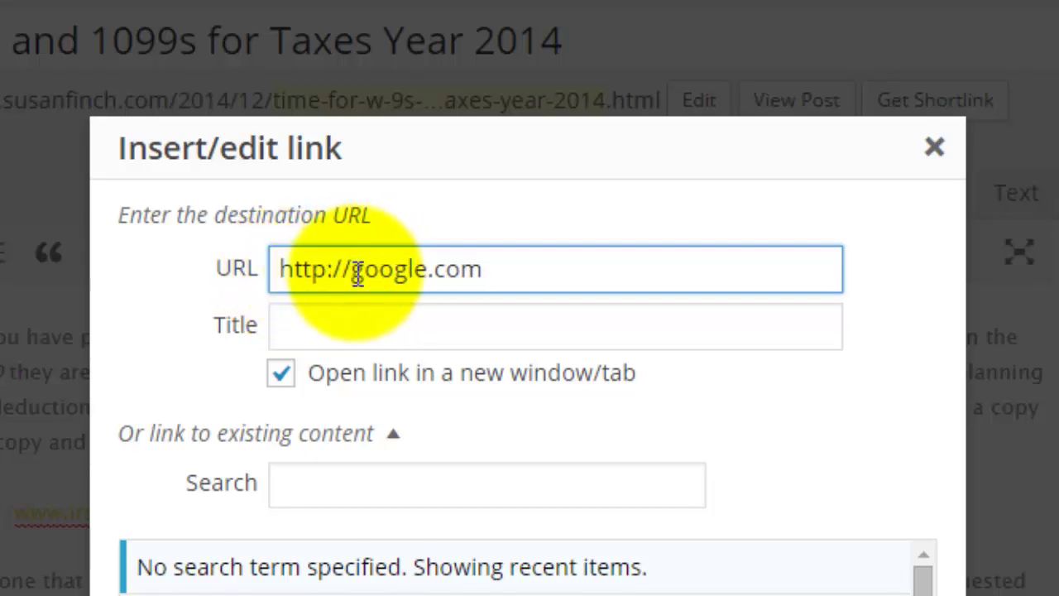
{"action": "left_click", "coordinate": [325, 276]}
{"action": "type", "text": "s"}
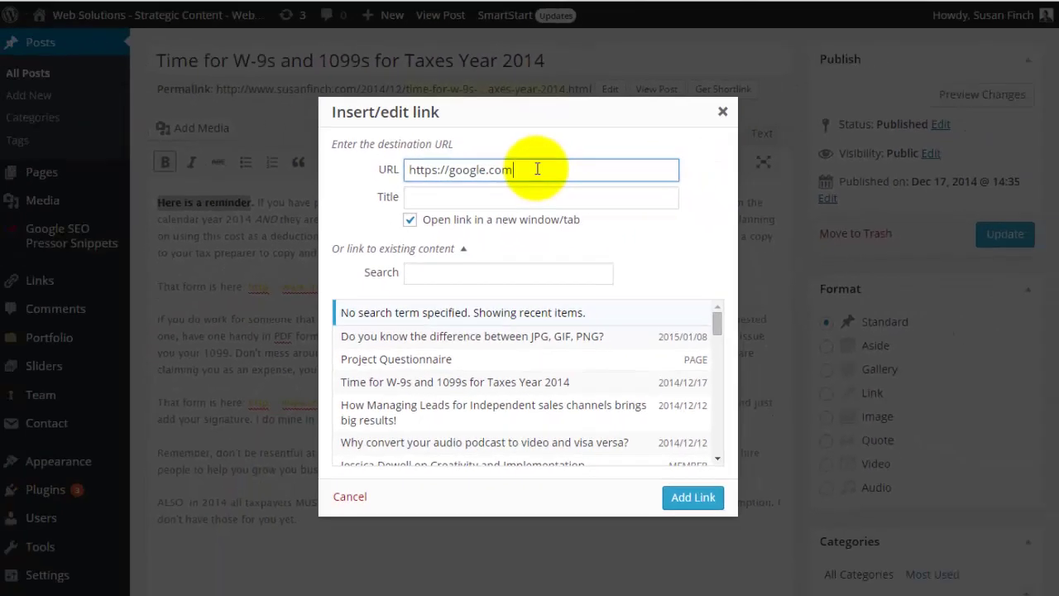
{"action": "key", "text": "Return"}
{"action": "left_click", "coordinate": [264, 287]}
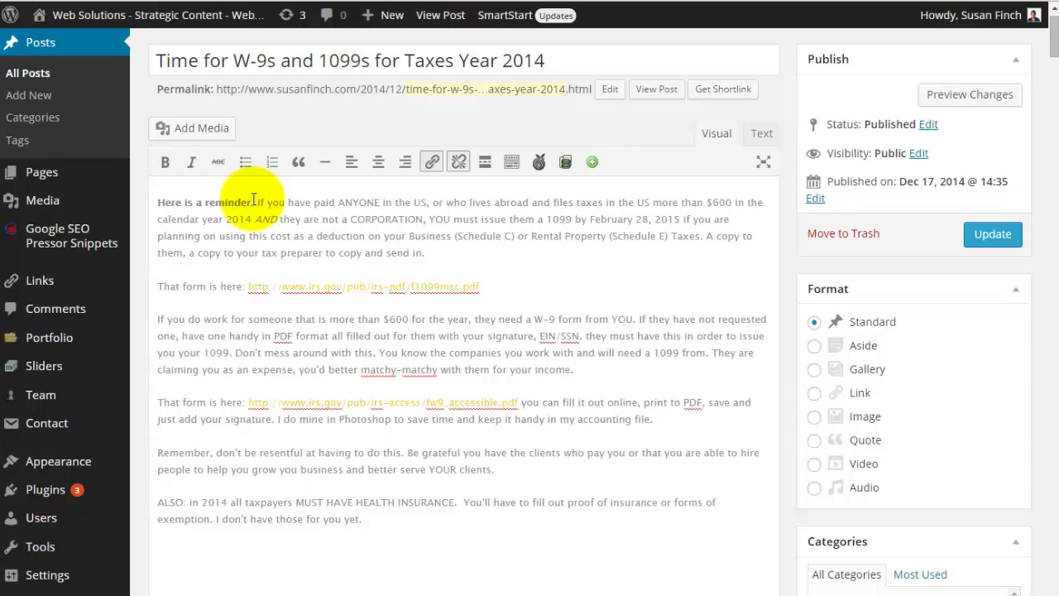
{"action": "left_click_drag", "start_coordinate": [254, 201], "coordinate": [158, 201]}
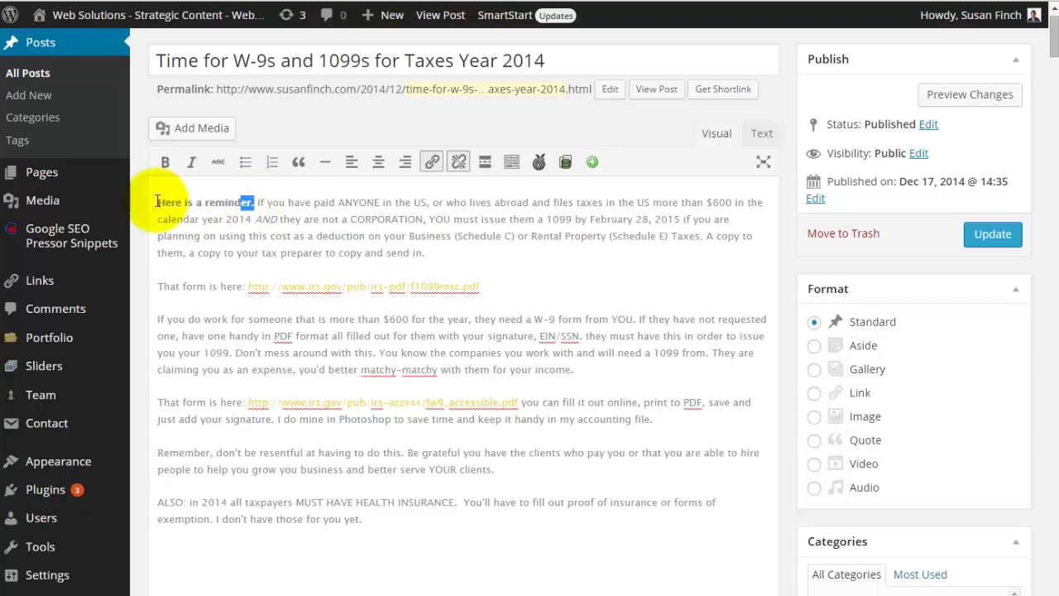
{"action": "left_click", "coordinate": [432, 161]}
{"action": "left_click", "coordinate": [457, 171]}
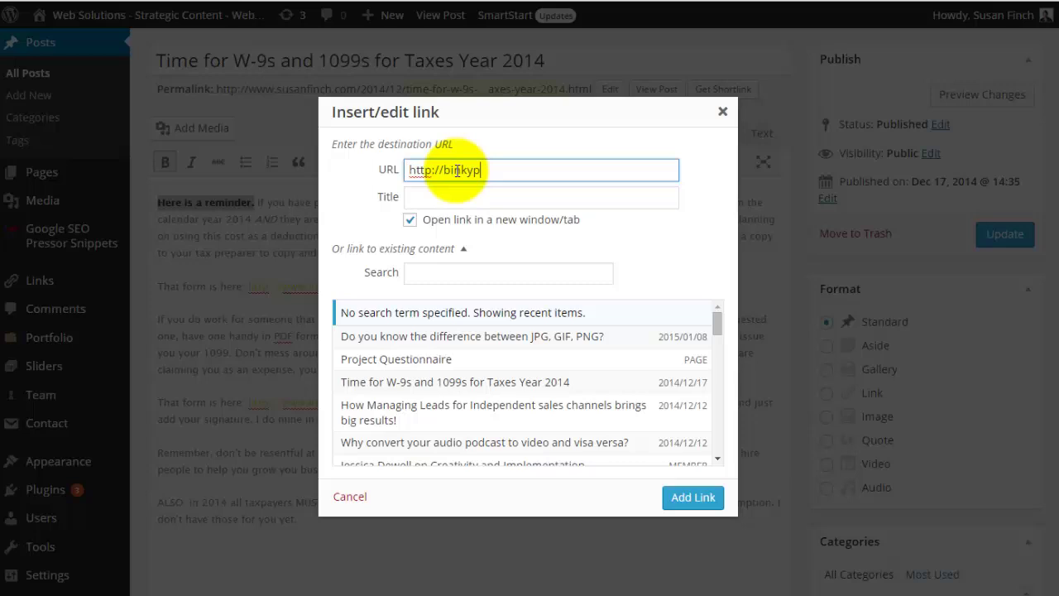
{"action": "type", "text": "binkypatrol.org"}
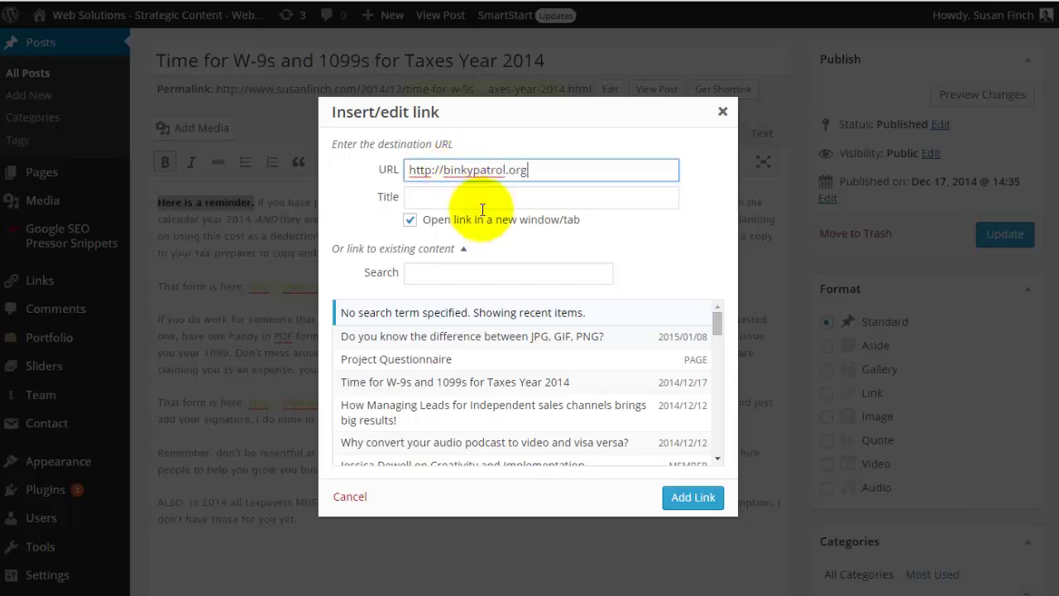
{"action": "left_click", "coordinate": [693, 497]}
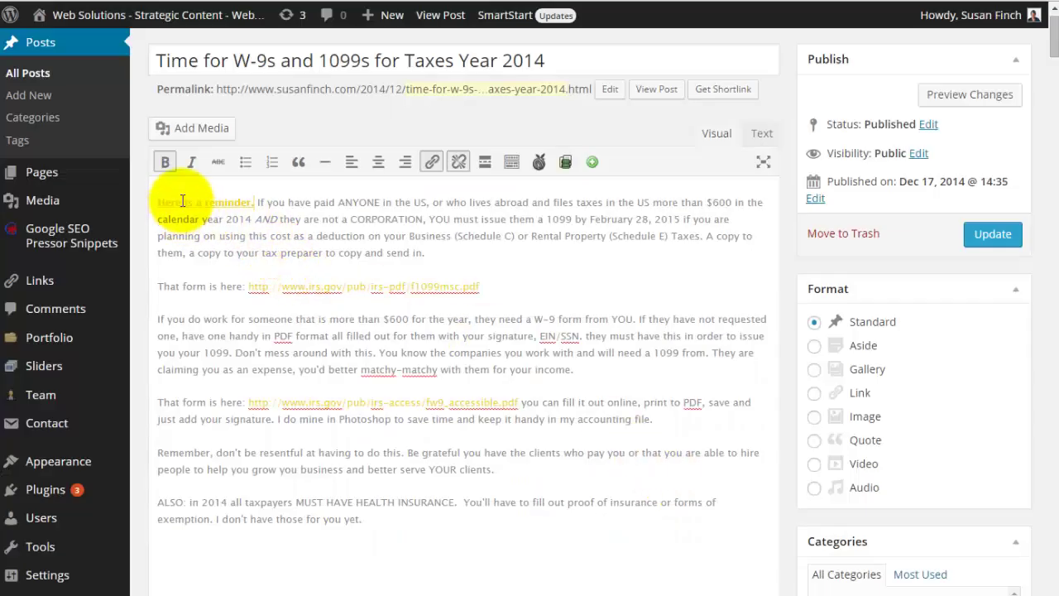
{"action": "left_click_drag", "start_coordinate": [254, 203], "coordinate": [157, 203]}
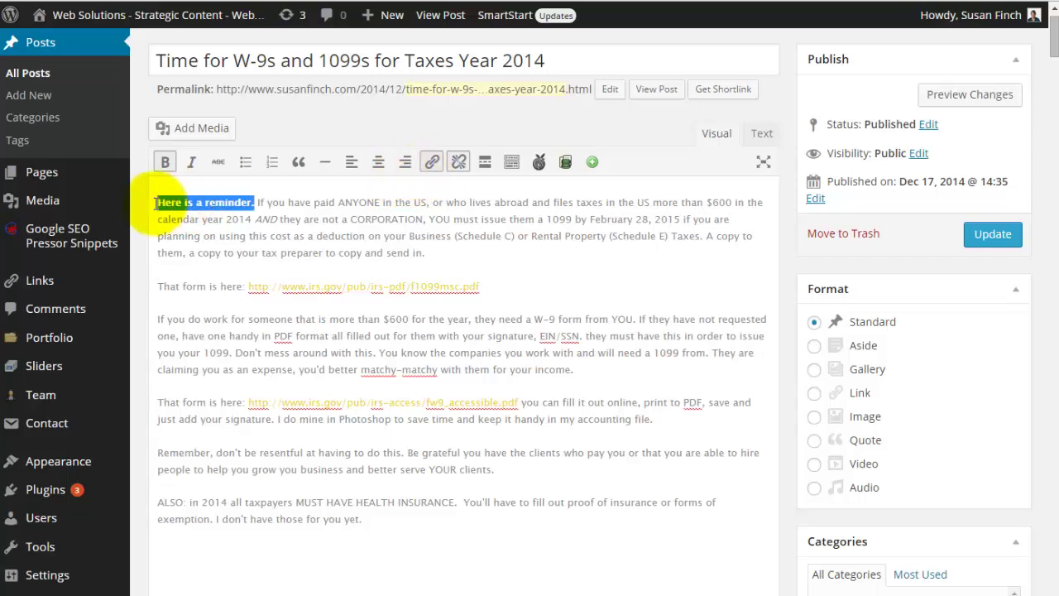
{"action": "left_click", "coordinate": [460, 162]}
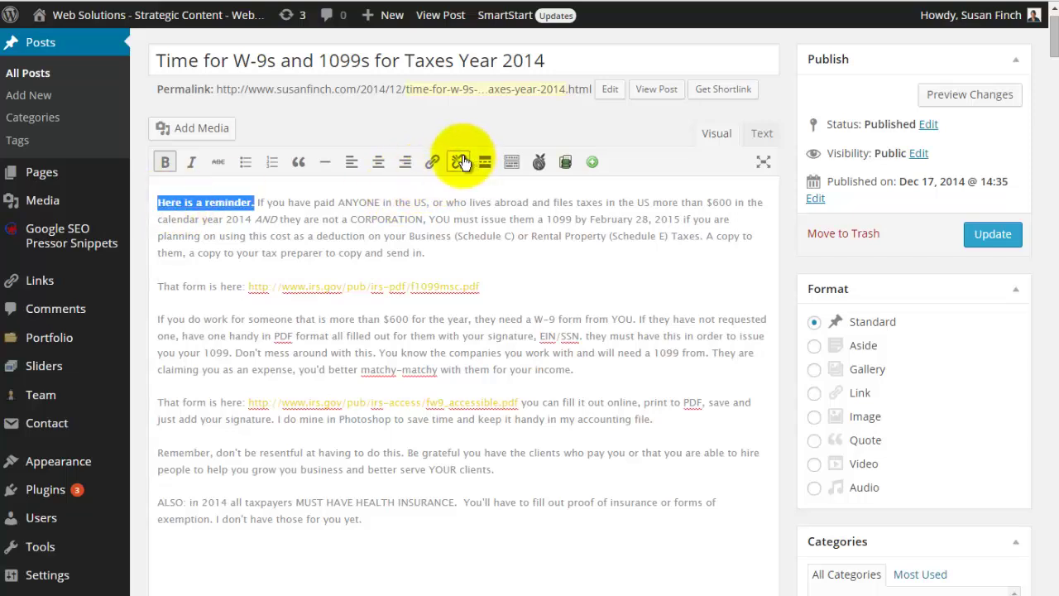
Insert a Read More tag after the opening paragraph and update the post
{"action": "left_click", "coordinate": [393, 207]}
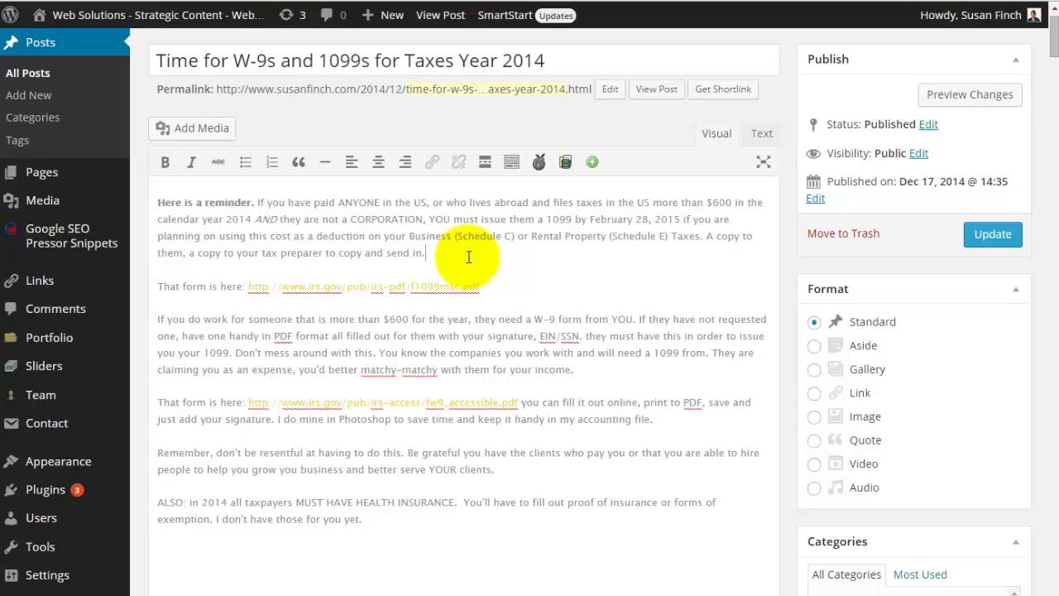
{"action": "left_click", "coordinate": [485, 161]}
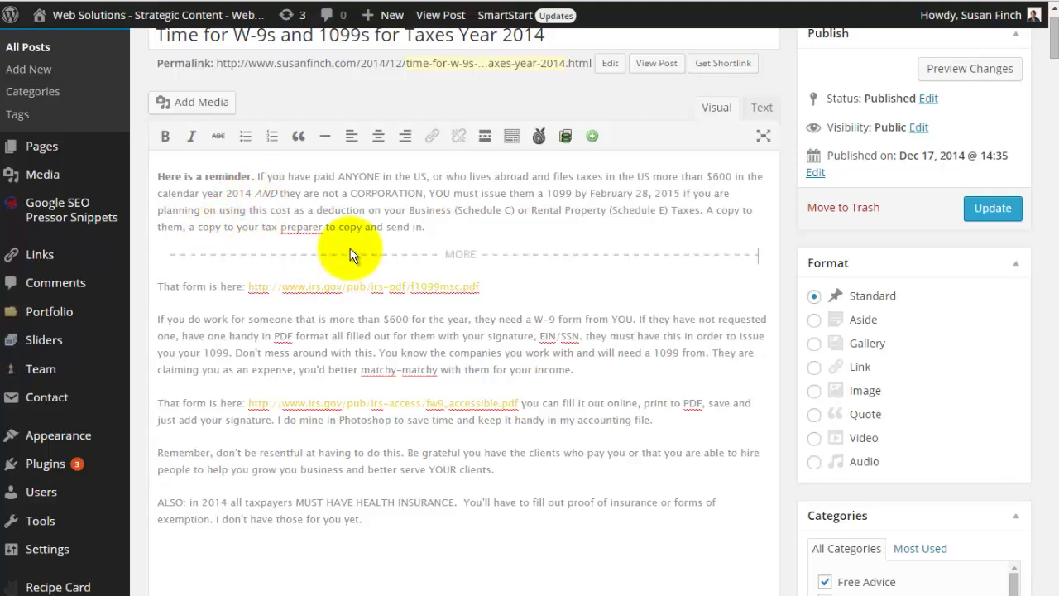
{"action": "scroll", "coordinate": [258, 199], "scroll_direction": "up", "scroll_amount": 2}
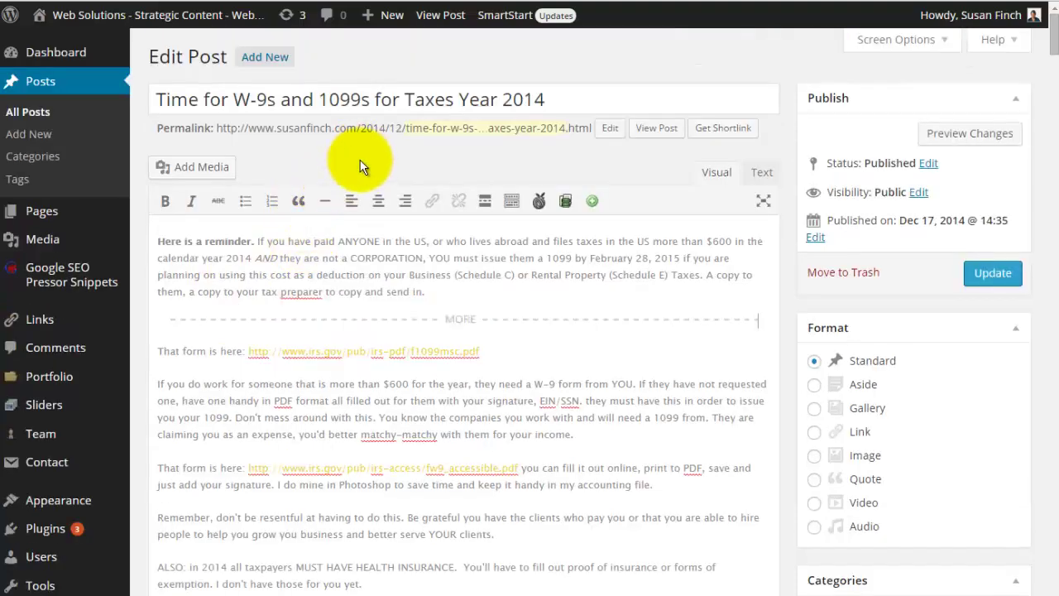
{"action": "scroll", "coordinate": [943, 527], "scroll_direction": "down", "scroll_amount": 4}
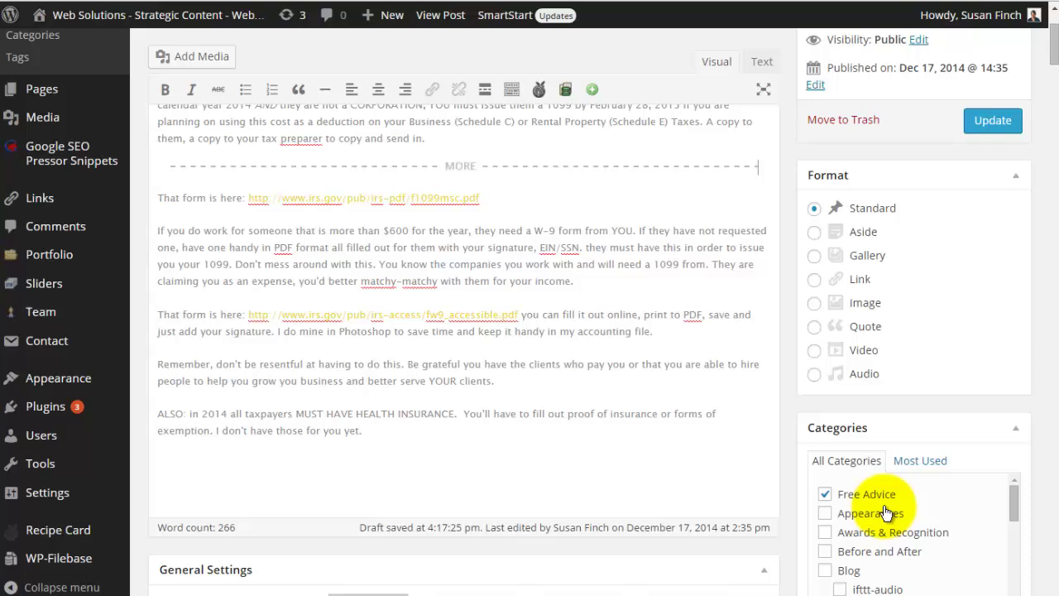
{"action": "scroll", "coordinate": [486, 230], "scroll_direction": "up", "scroll_amount": 4}
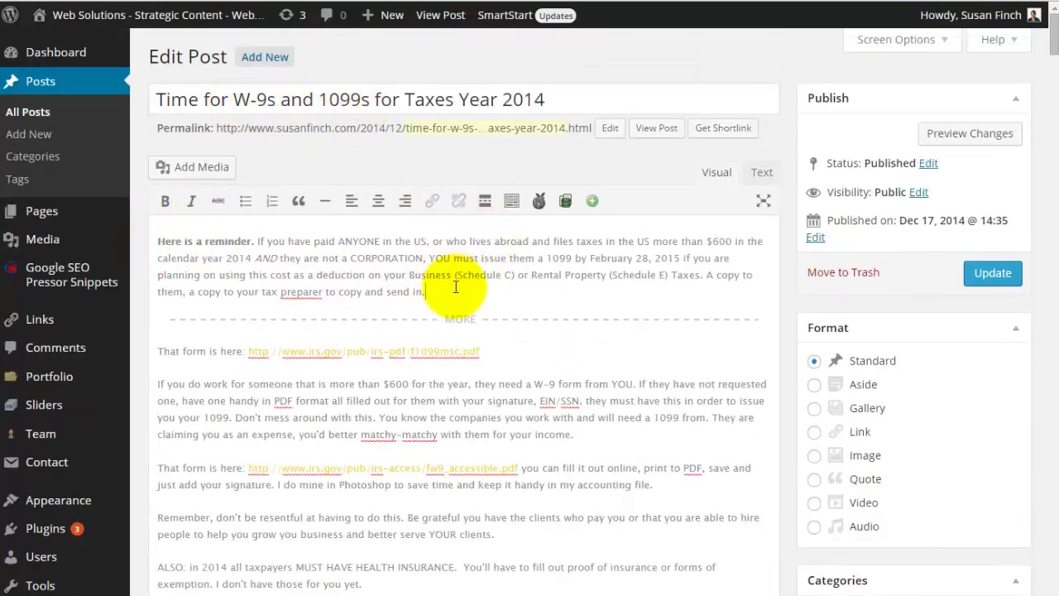
{"action": "left_click", "coordinate": [478, 299]}
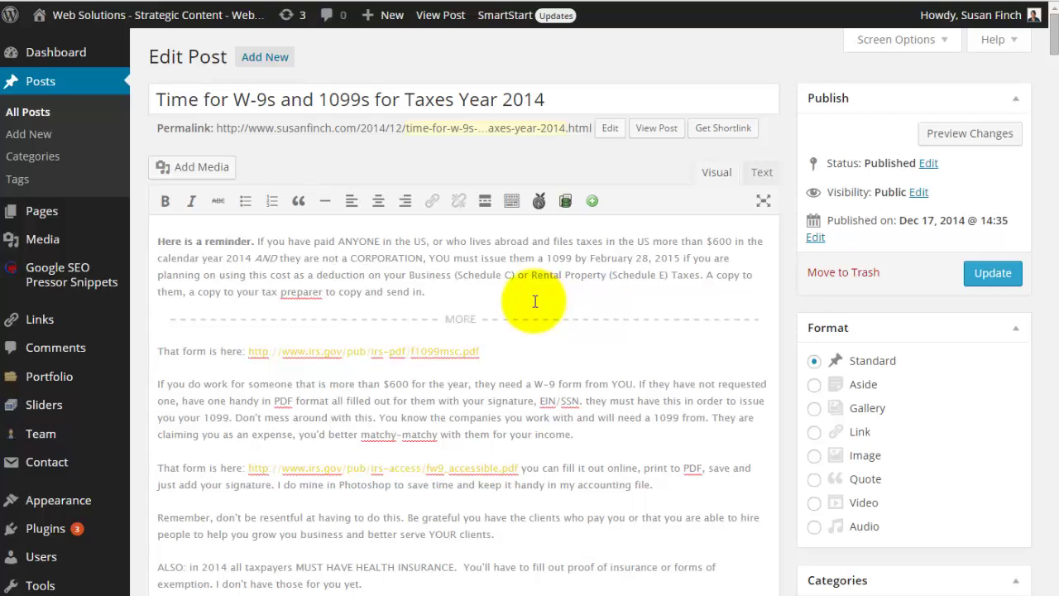
{"action": "left_click", "coordinate": [165, 320]}
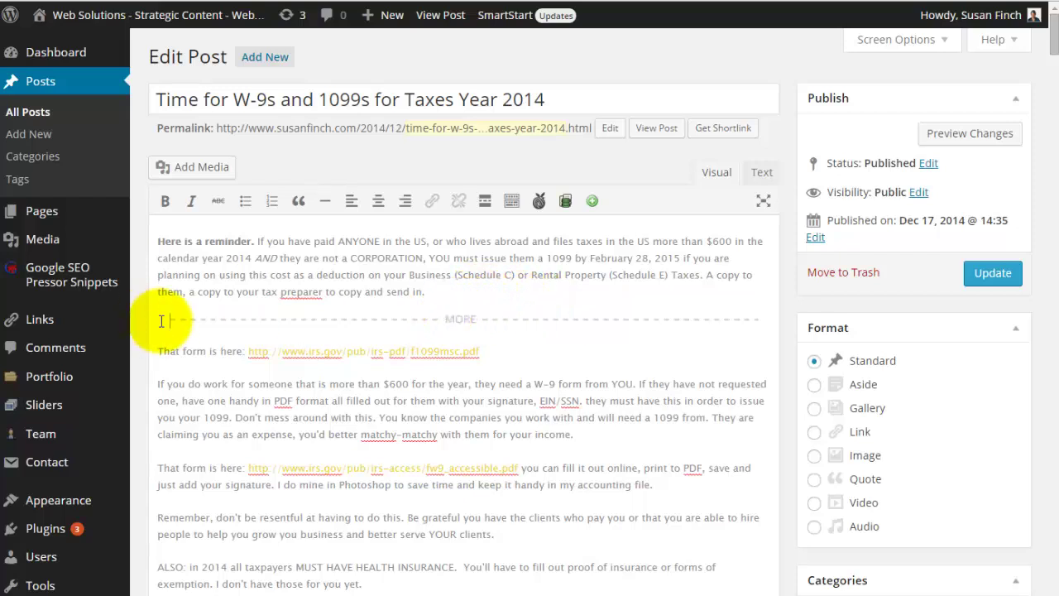
{"action": "left_click", "coordinate": [984, 273]}
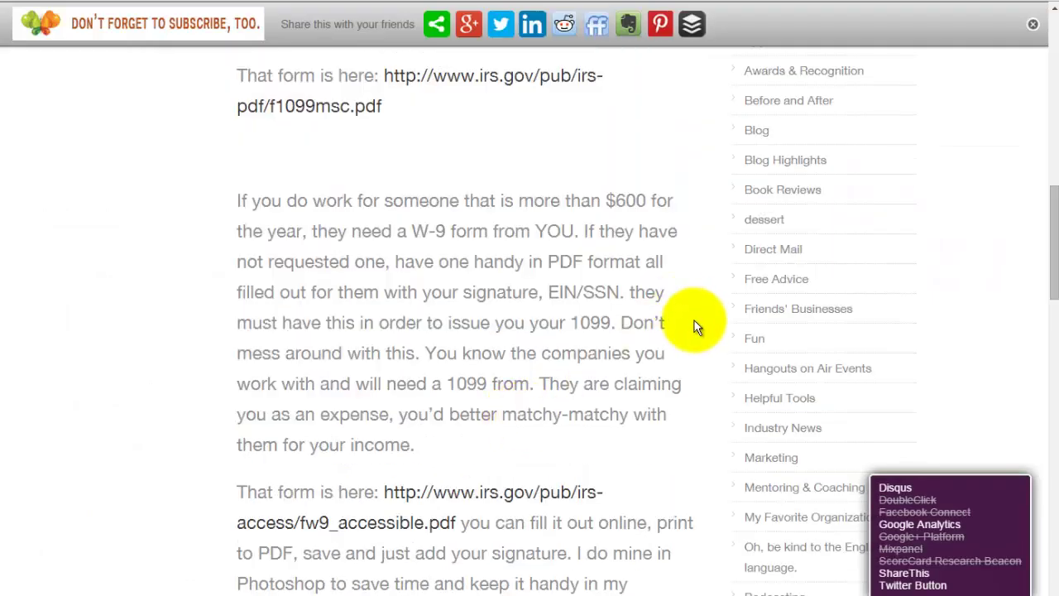
View the Free Advice category page on the live site to check how the W-9s and 1099s post is listed
{"action": "scroll", "coordinate": [728, 296], "scroll_direction": "up", "scroll_amount": 1}
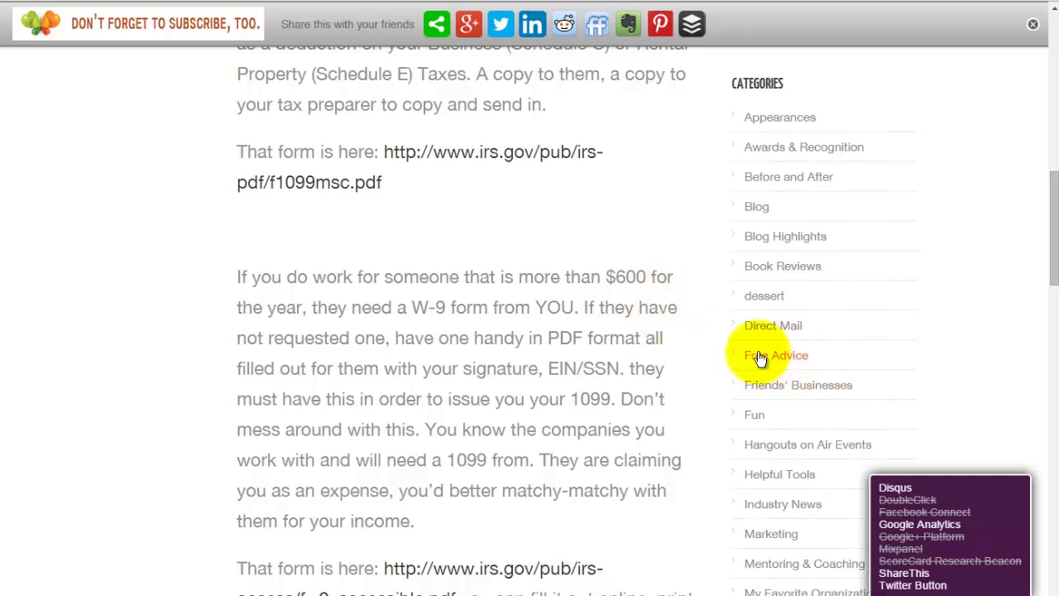
{"action": "key", "text": "alt+Left"}
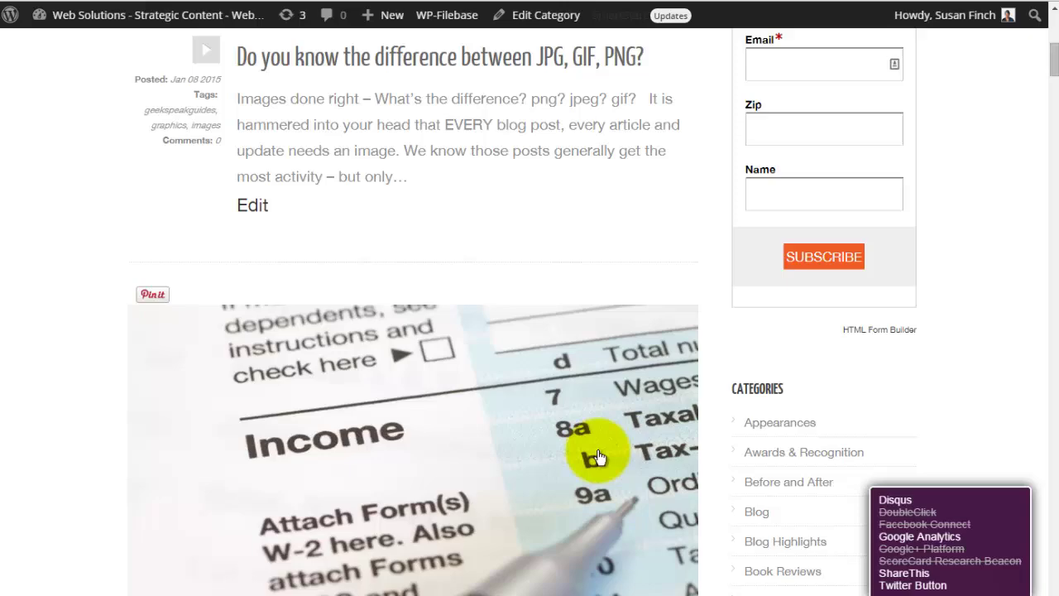
{"action": "scroll", "coordinate": [598, 449], "scroll_direction": "down", "scroll_amount": 7}
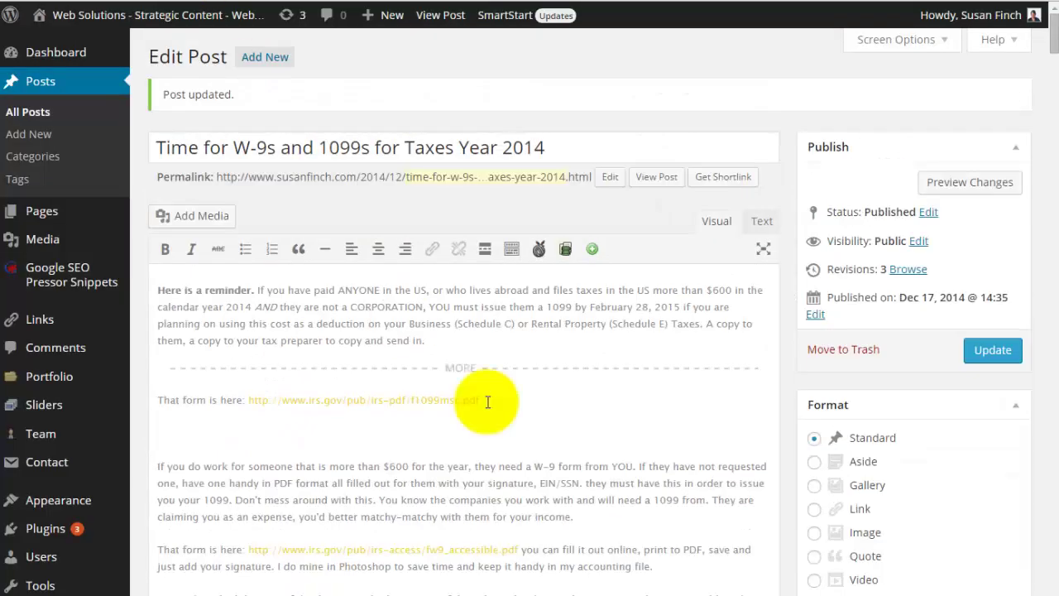
Show the additional row of formatting controls in the post editor
{"action": "left_click", "coordinate": [508, 262]}
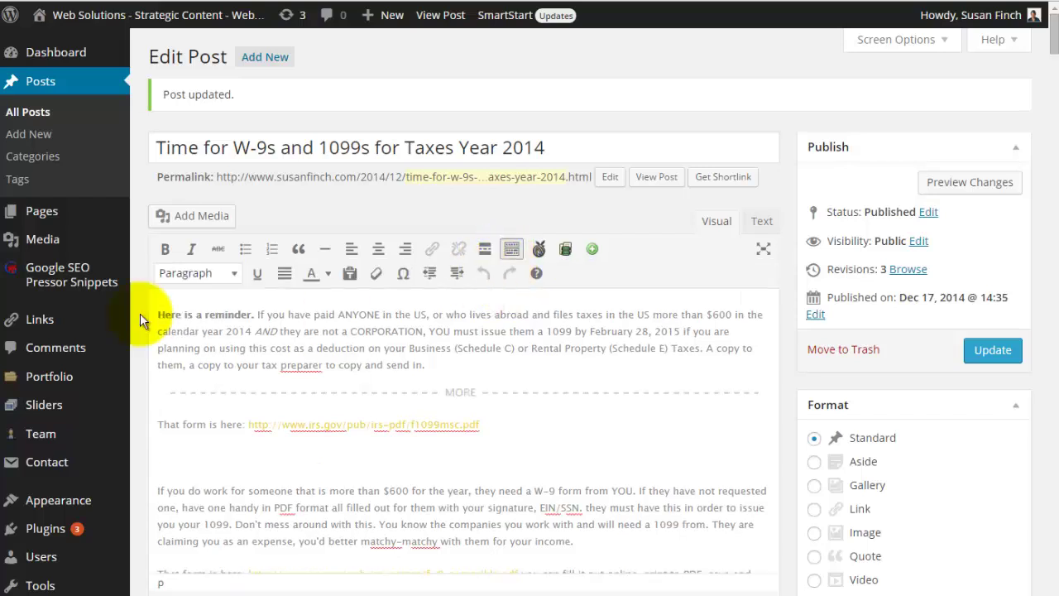